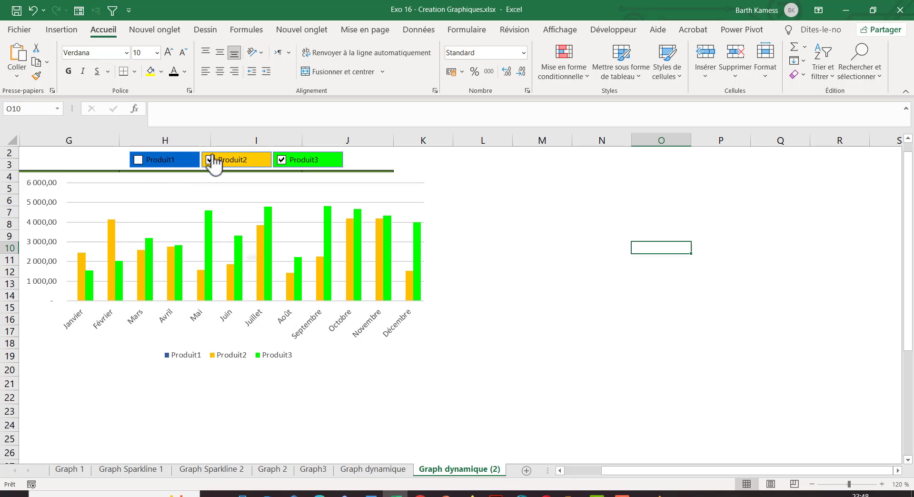
Step: Toggle the Produit2 checkbox off and on and tick Produit1 so the chart shows all three products
click(210, 160)
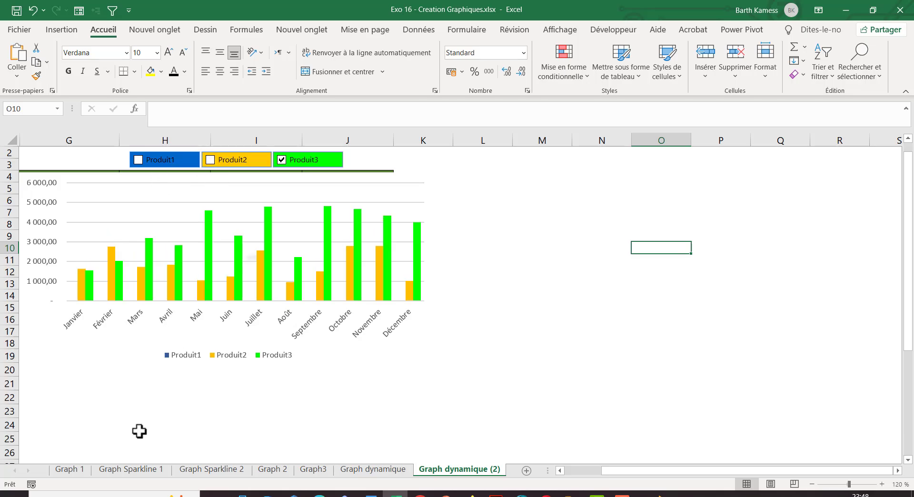
click(180, 165)
click(211, 160)
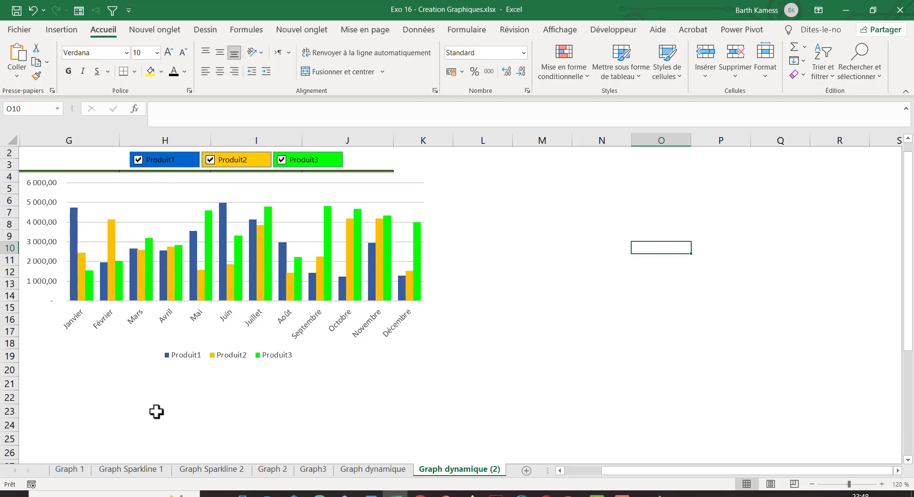
click(156, 411)
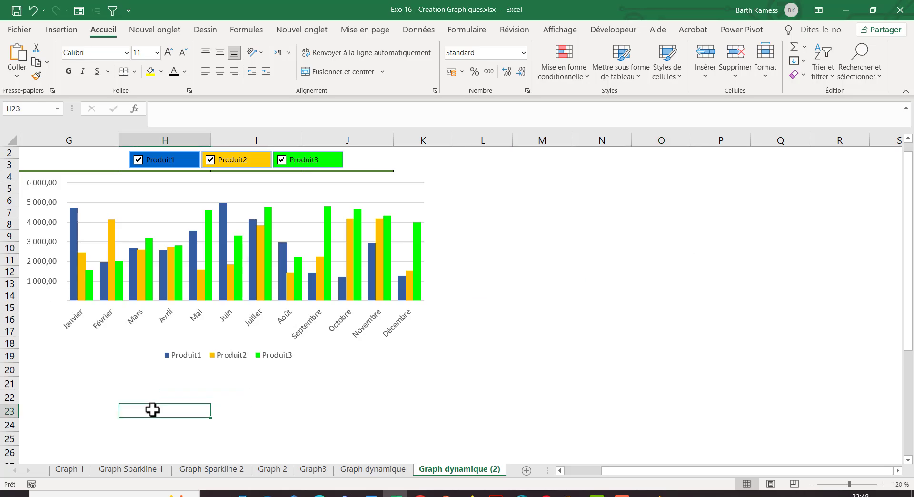
Step: View the source table on the Graph dynamique sheet, then return to the start of Graph dynamique (2)
click(364, 469)
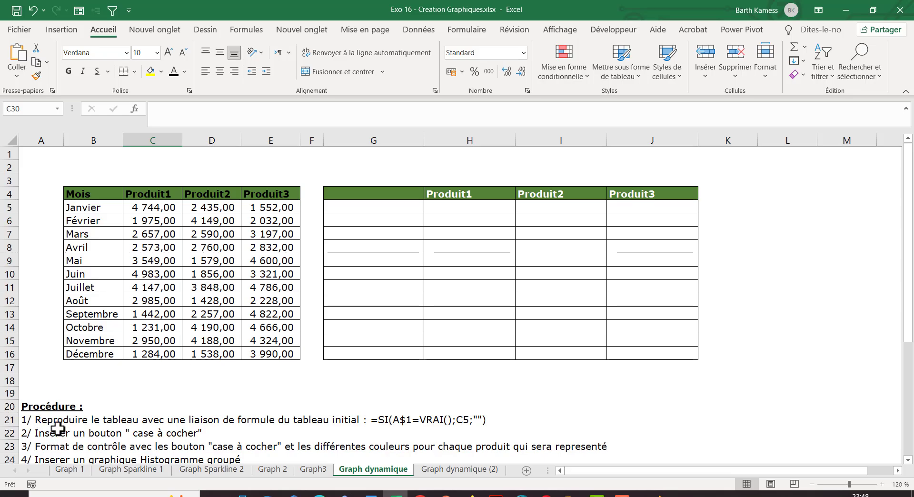
drag(119, 194, 233, 312)
click(430, 471)
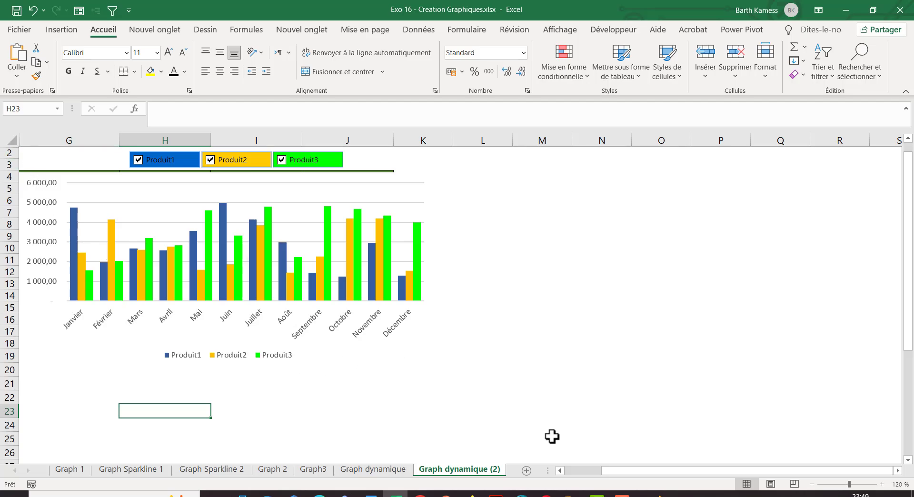
drag(613, 471, 476, 490)
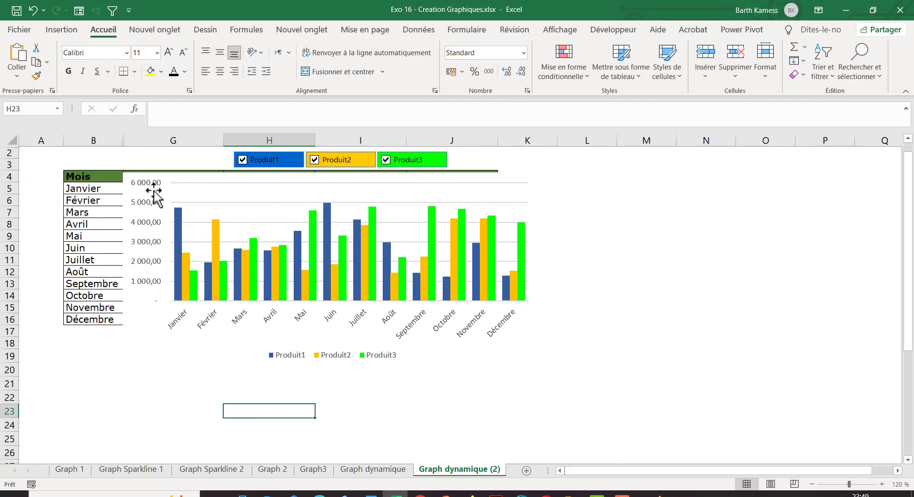
Step: Move the chart off the table, hide column B, and place the chart over the table from column G
drag(153, 176, 197, 176)
click(86, 357)
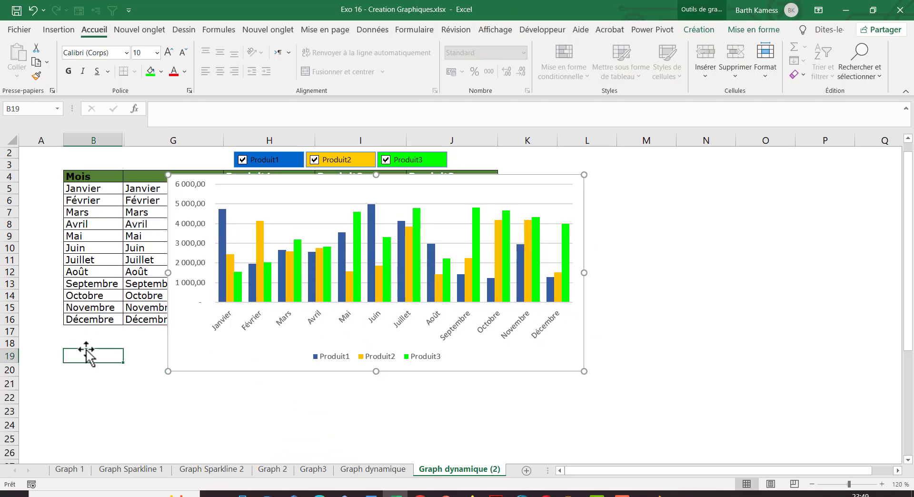
right_click(107, 138)
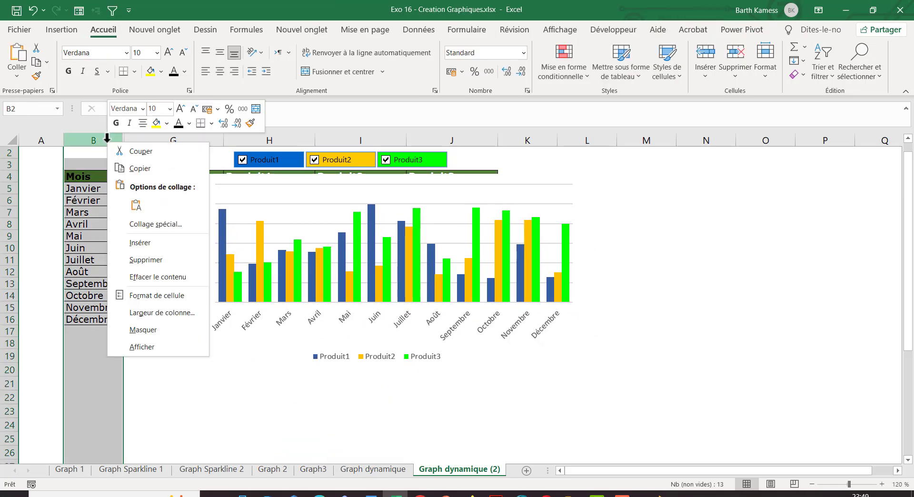
click(140, 329)
click(142, 345)
drag(198, 174, 151, 169)
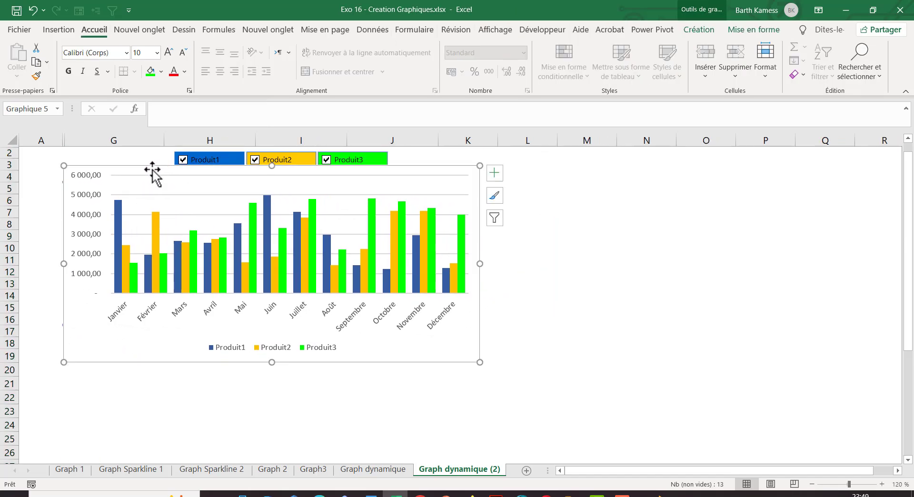
Step: Move the grouped Produit1, Produit2 and Produit3 checkboxes slightly up and left, just above the chart
right_click(185, 151)
key(Escape)
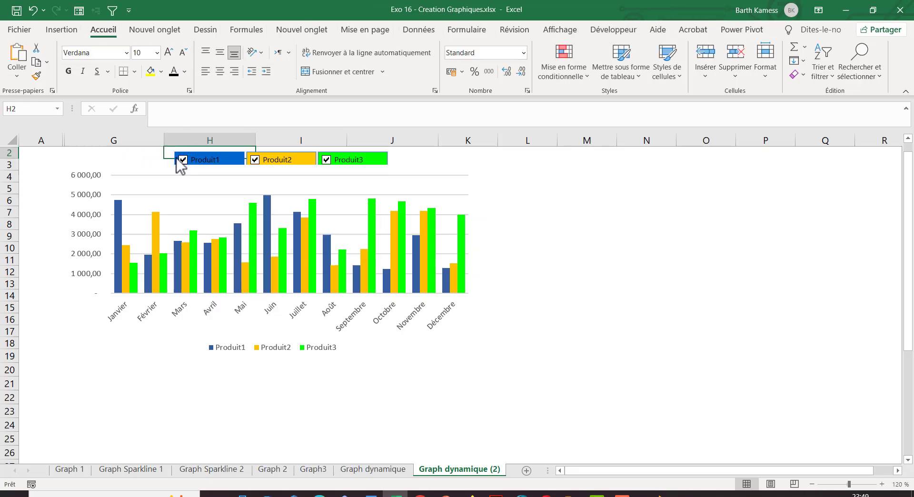
right_click(177, 161)
key(Escape)
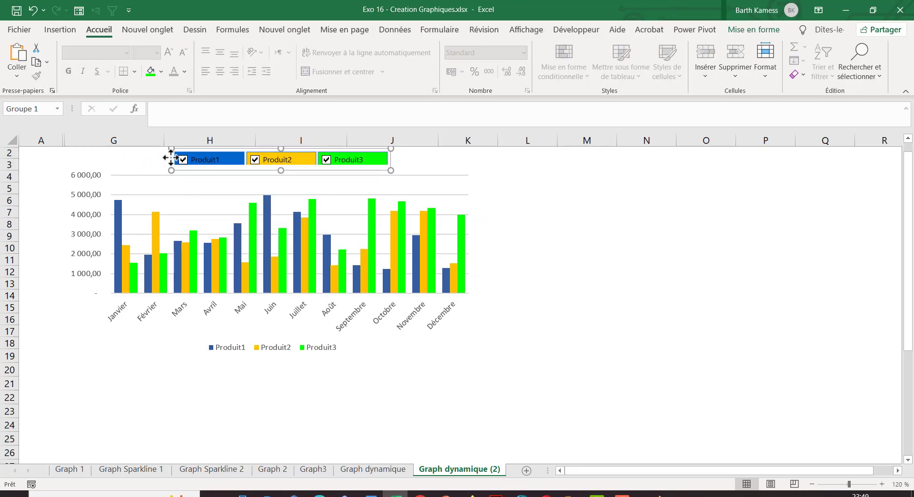
drag(170, 158, 141, 154)
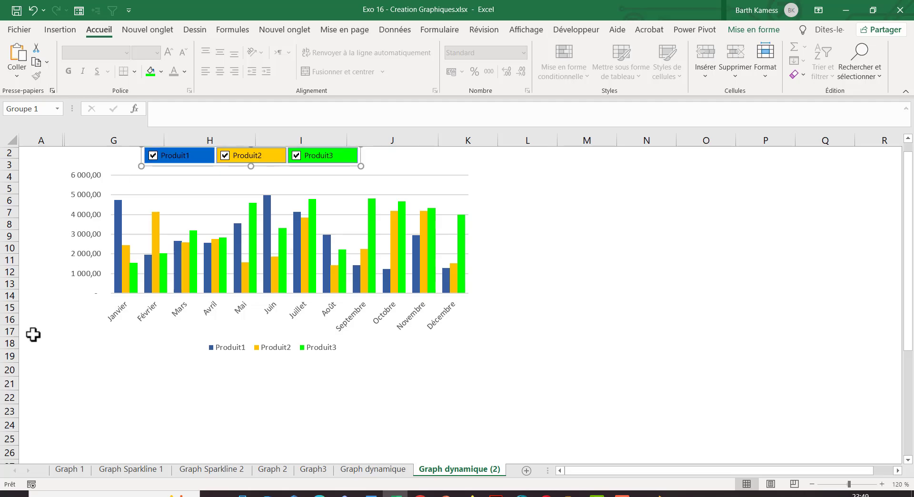
click(58, 343)
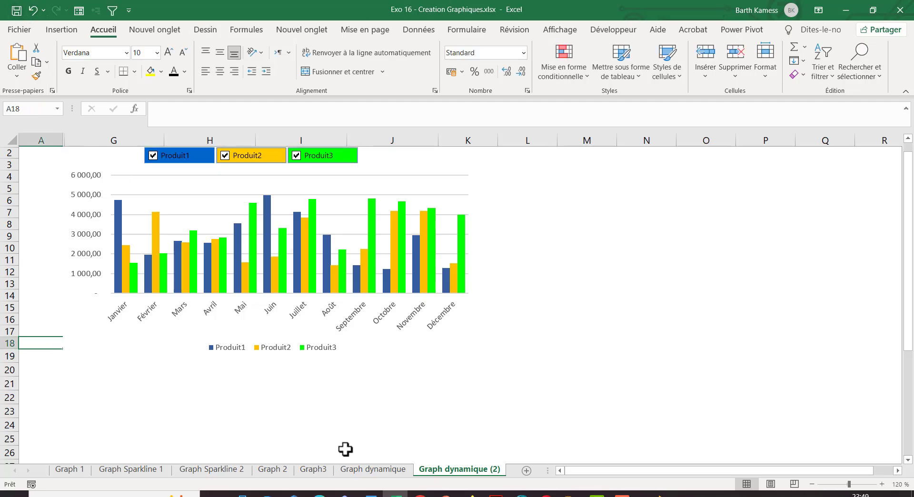
Step: On the Graph dynamique sheet, set the font colour of the header cells B4:E4 to white
click(354, 469)
click(153, 221)
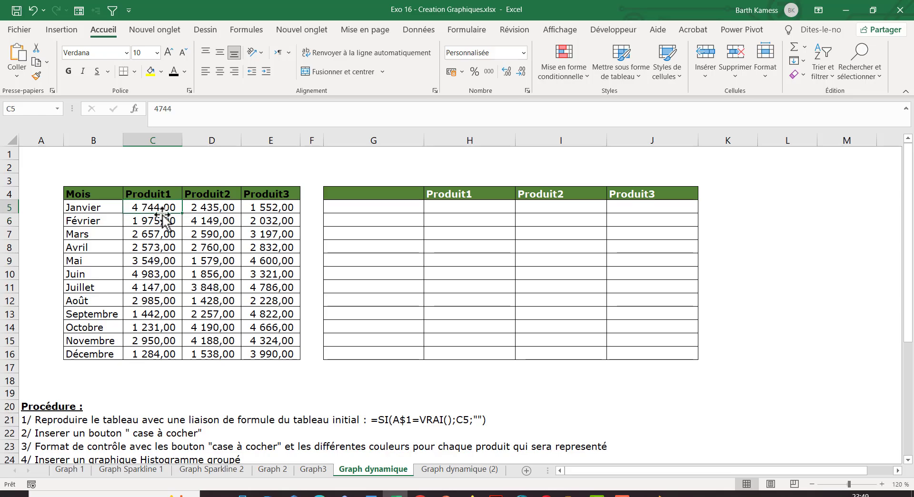
click(121, 190)
drag(122, 190, 248, 190)
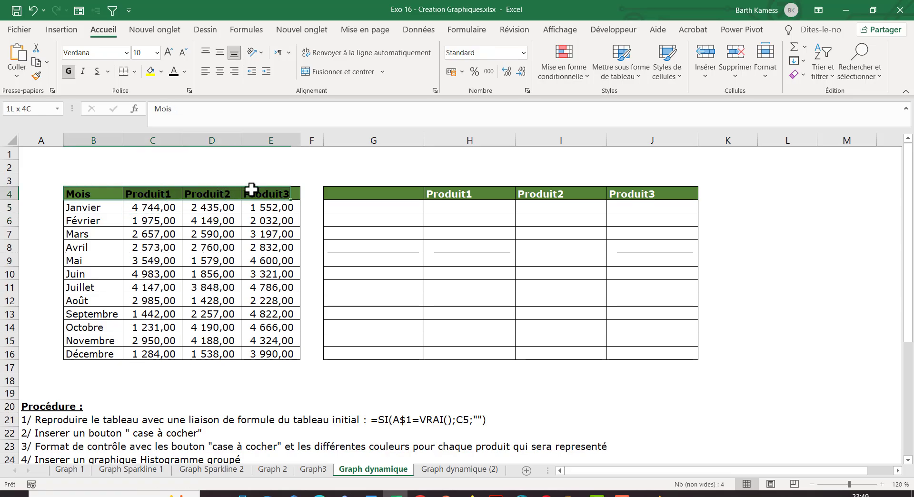
click(184, 71)
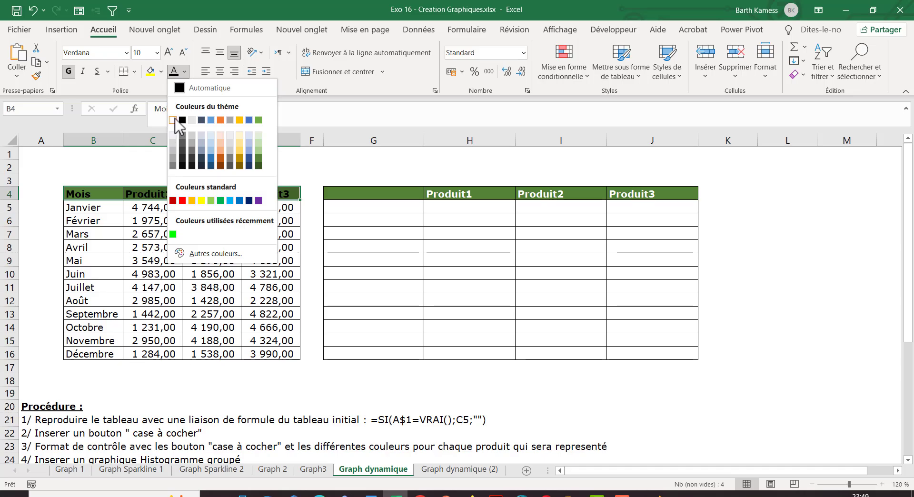
click(172, 120)
click(115, 234)
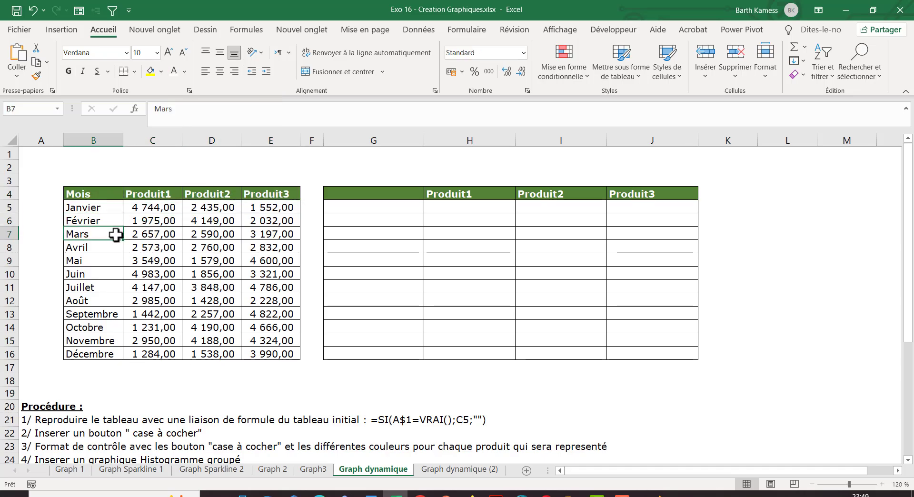
click(110, 296)
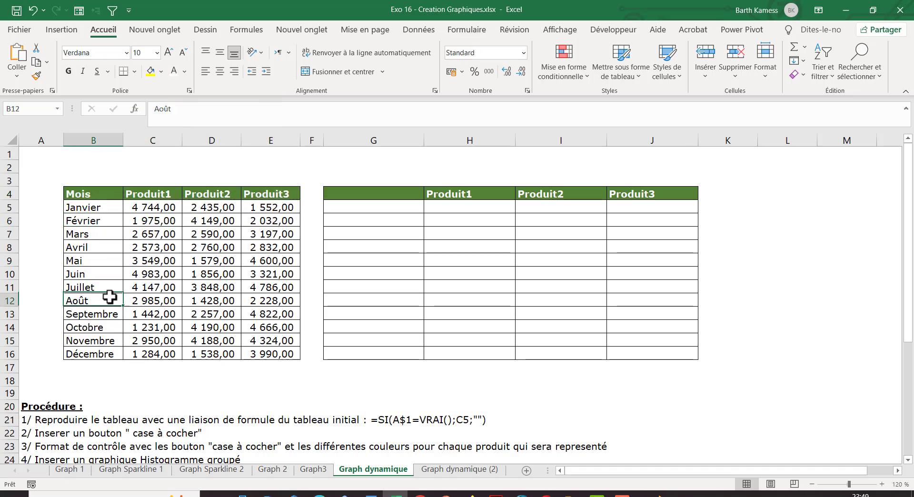
Step: Link G5 to the first month with =B5 and G4 to the Mois header with =B4
click(345, 210)
text(=)
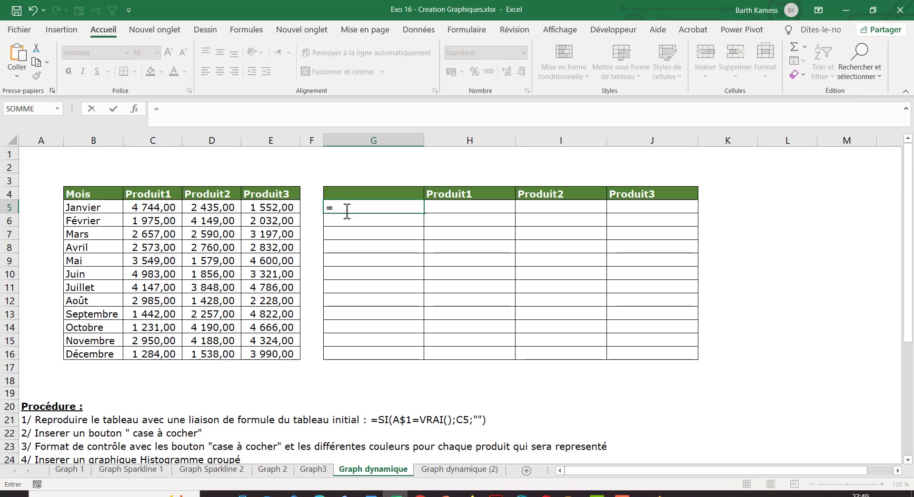
click(99, 208)
key(Return)
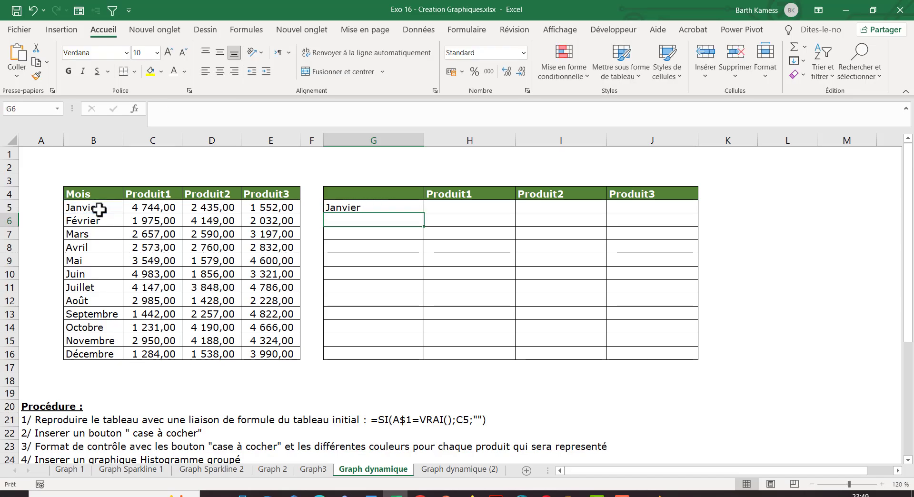
click(364, 192)
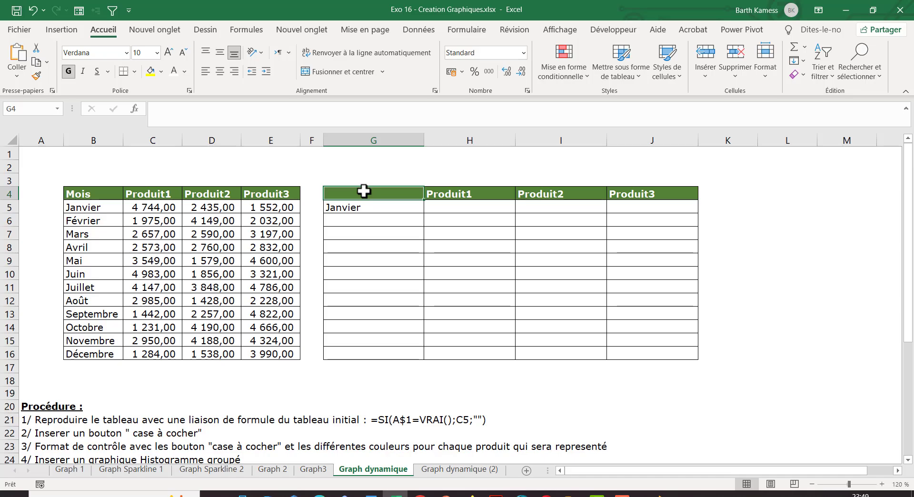
text(=)
click(101, 193)
key(Return)
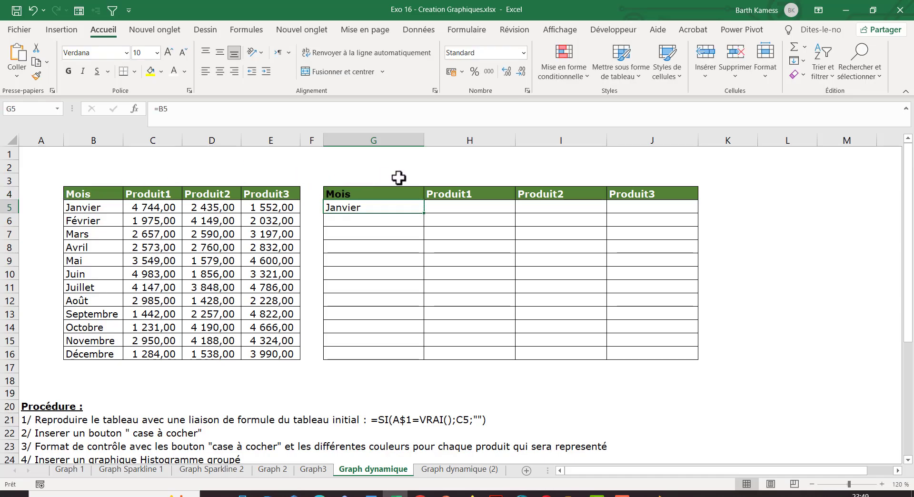
Step: Link the second table's H4 header with =C4 and fill the formula across to J4
click(445, 194)
text(=)
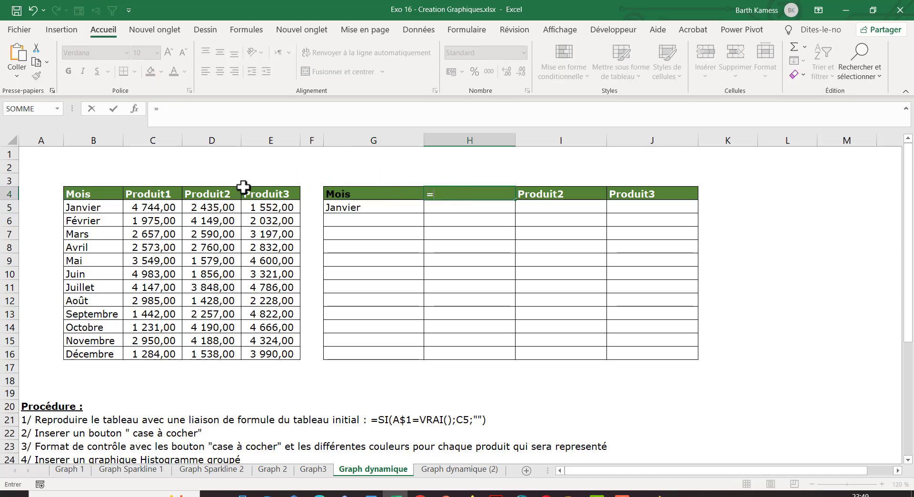
click(140, 188)
key(Return)
click(441, 194)
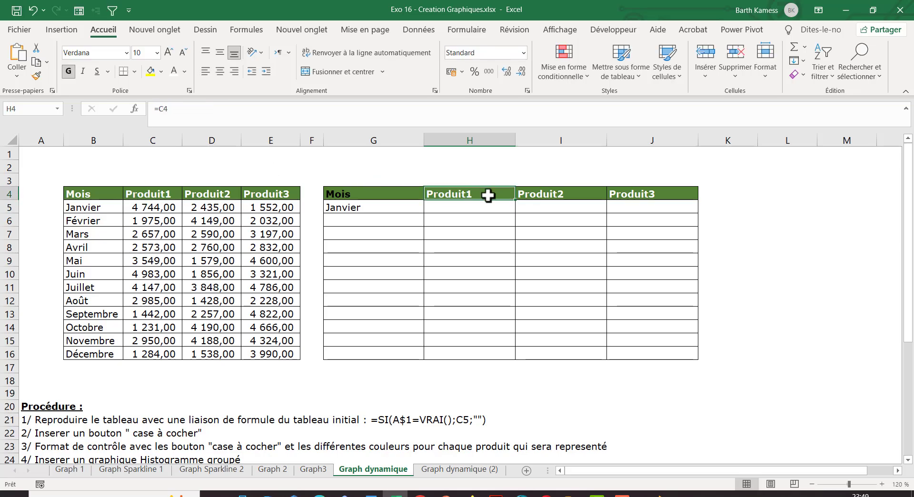
drag(515, 200, 694, 192)
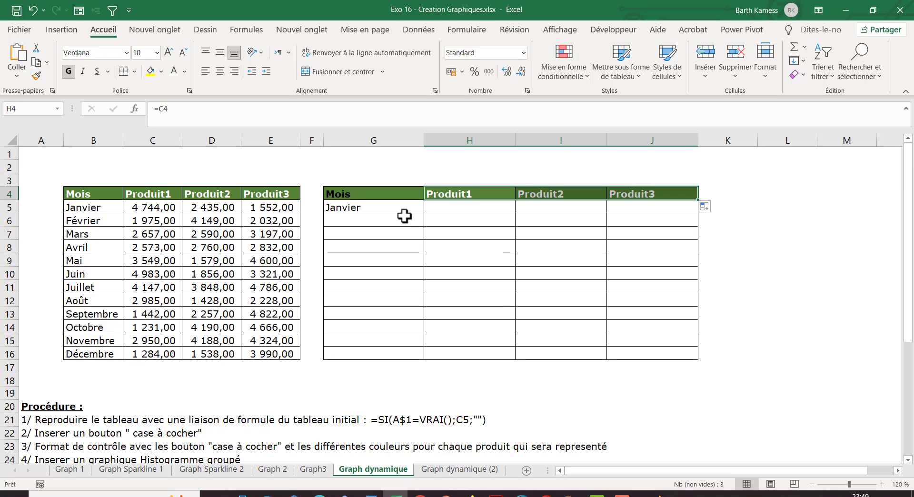
Step: Make the Mois header in G4 white and fill the month link from G5 down to G16
click(388, 195)
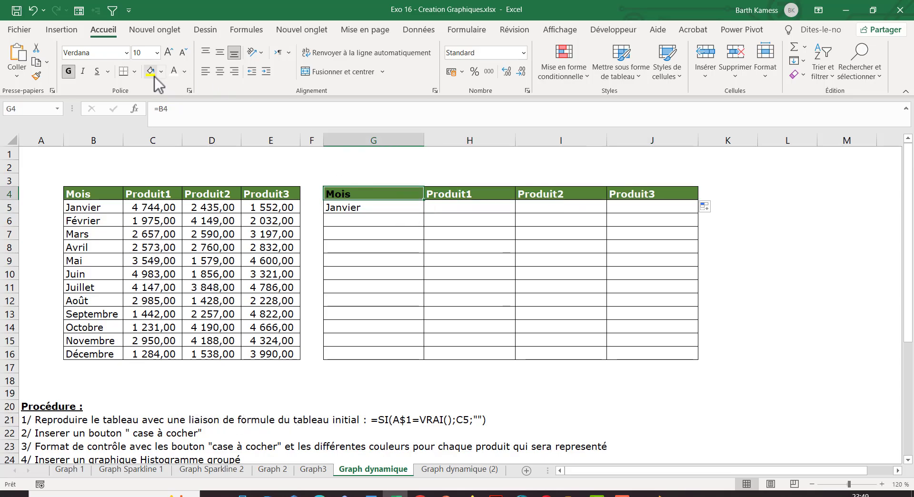
click(352, 208)
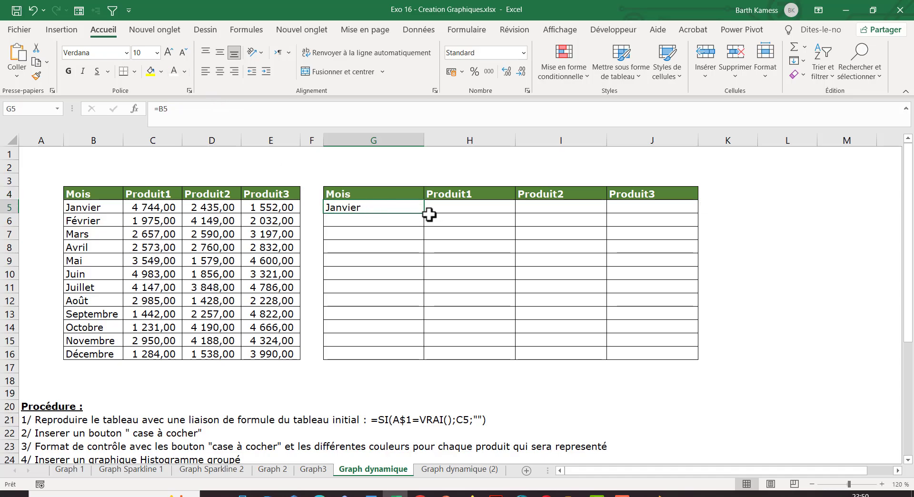
drag(425, 214, 389, 363)
click(480, 209)
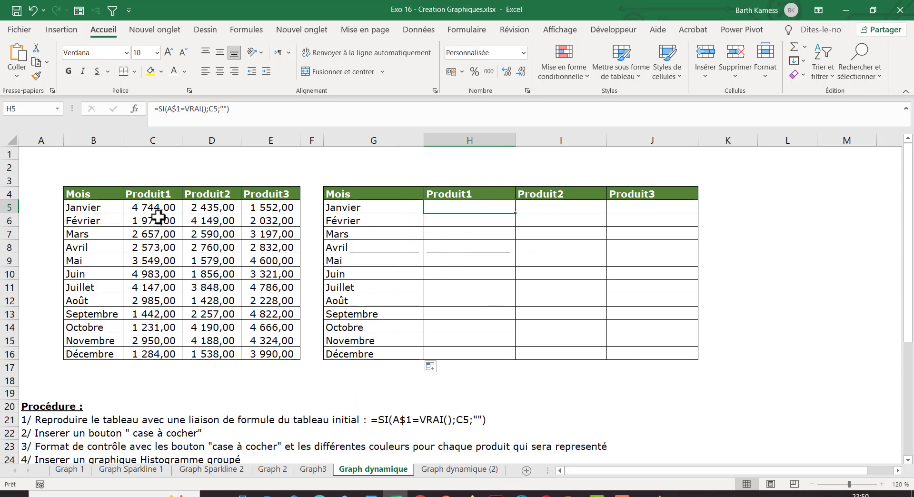
drag(158, 214, 267, 357)
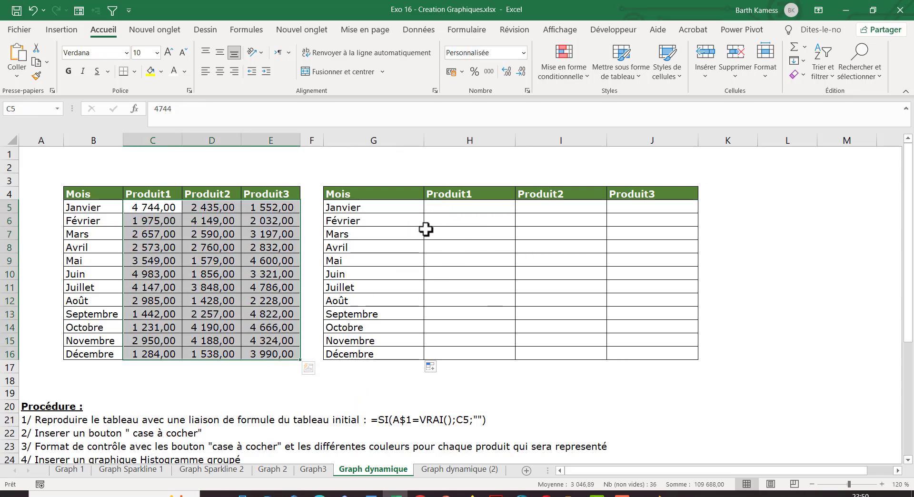
drag(456, 209, 437, 351)
Step: Enter =SI(A1=VRAI();C5;" ") in H5 to link Produit1's January value to a condition on A1
click(460, 208)
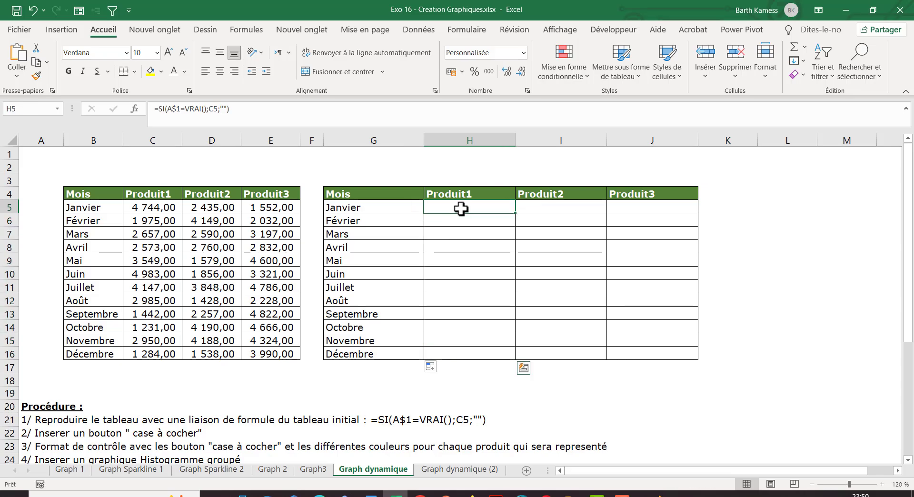
text(=SI()
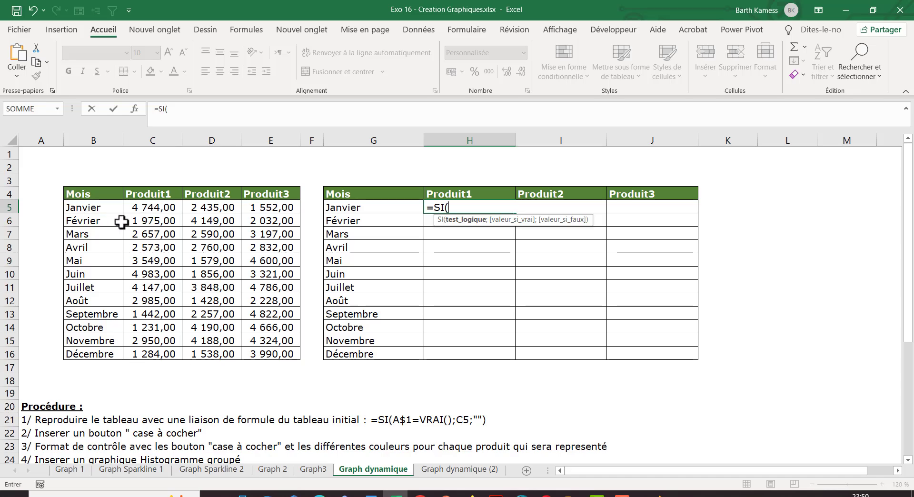
click(42, 156)
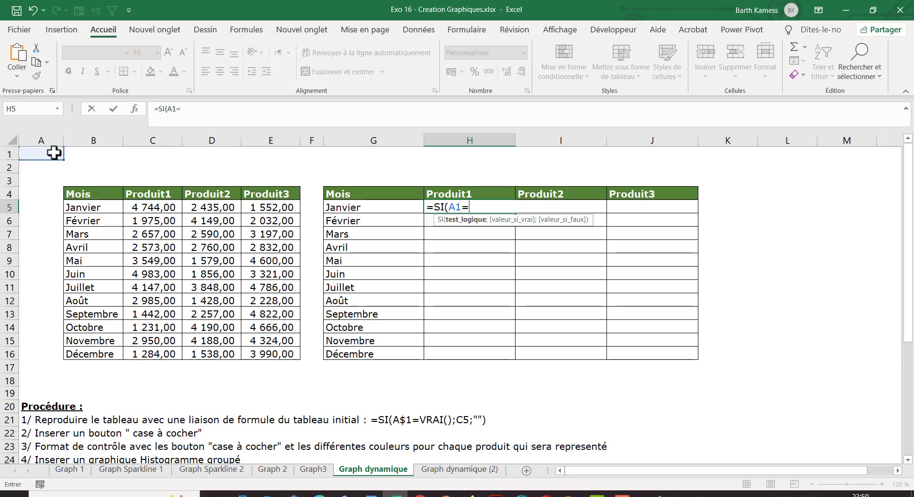
text(VRAI()
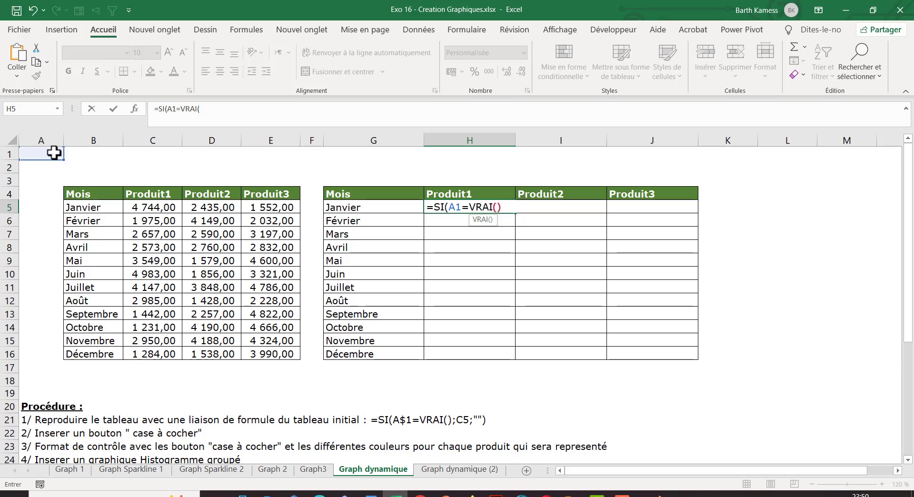
text();)
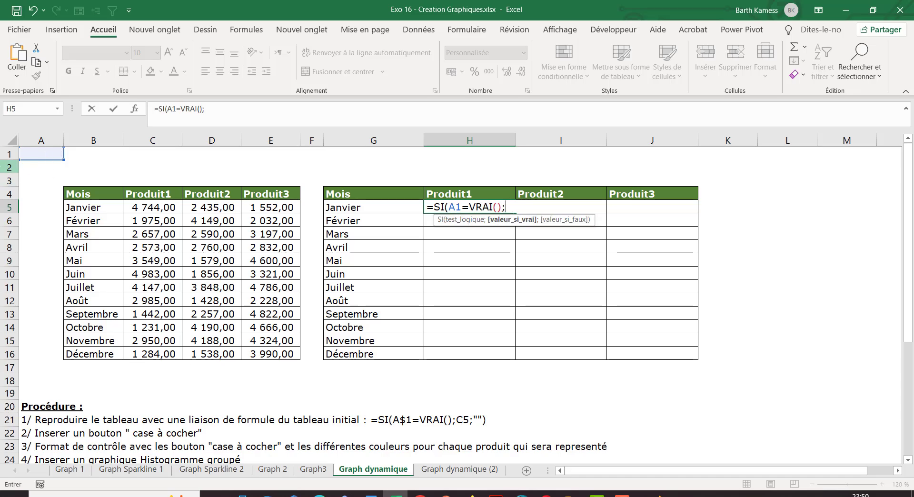
click(149, 208)
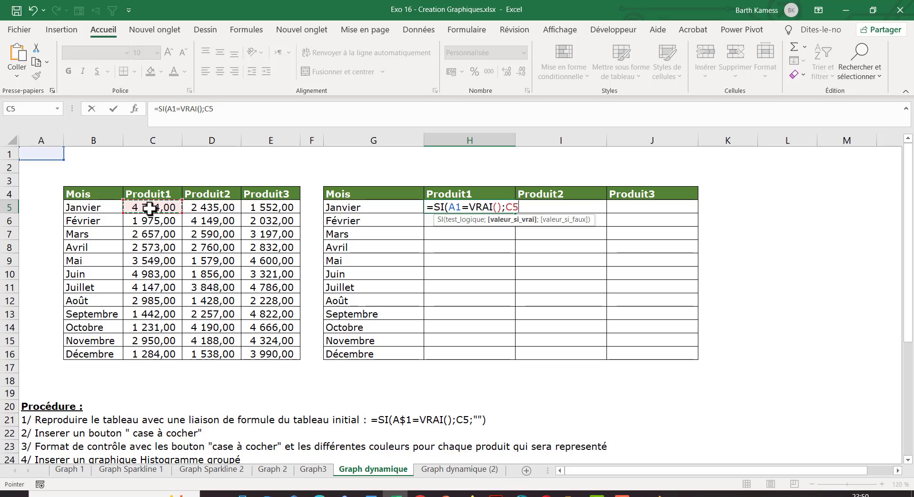
text(;)
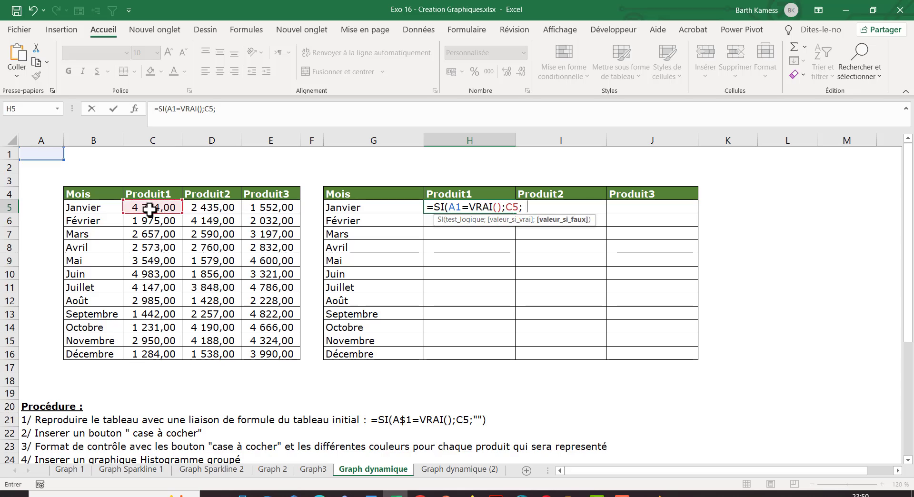
text(" "))
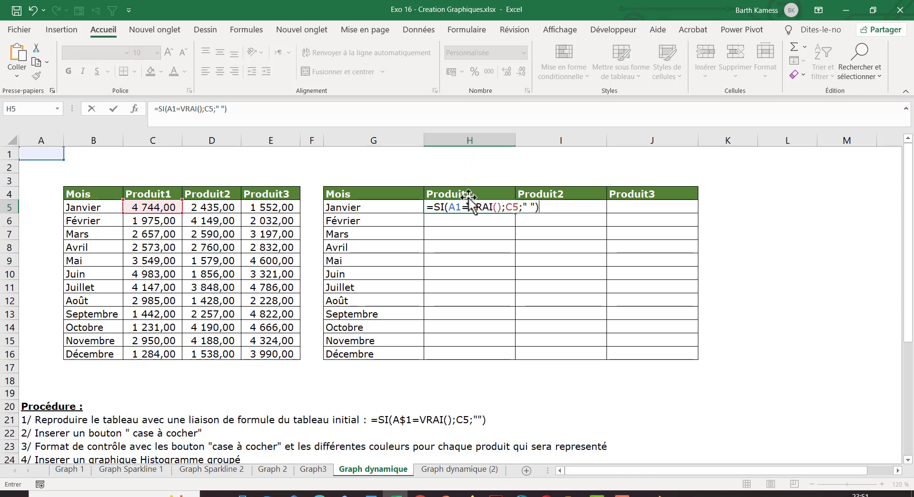
key(Return)
Step: Lock only the row of the A1 reference in H5's formula, making it =SI(A$1=VRAI();C5;" ")
click(447, 208)
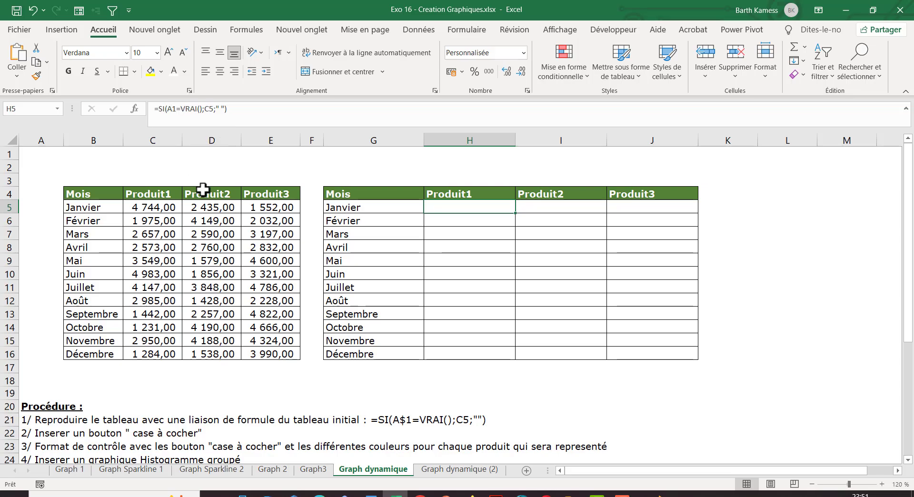
double_click(485, 207)
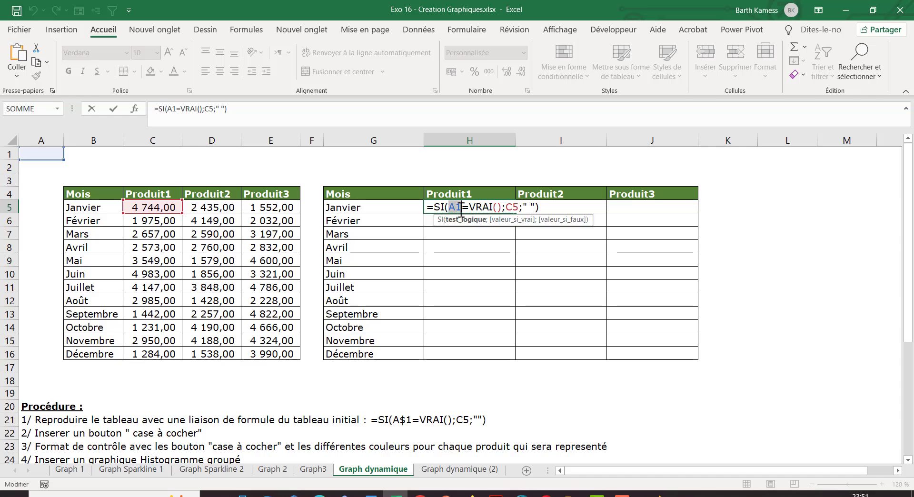
key(F4)
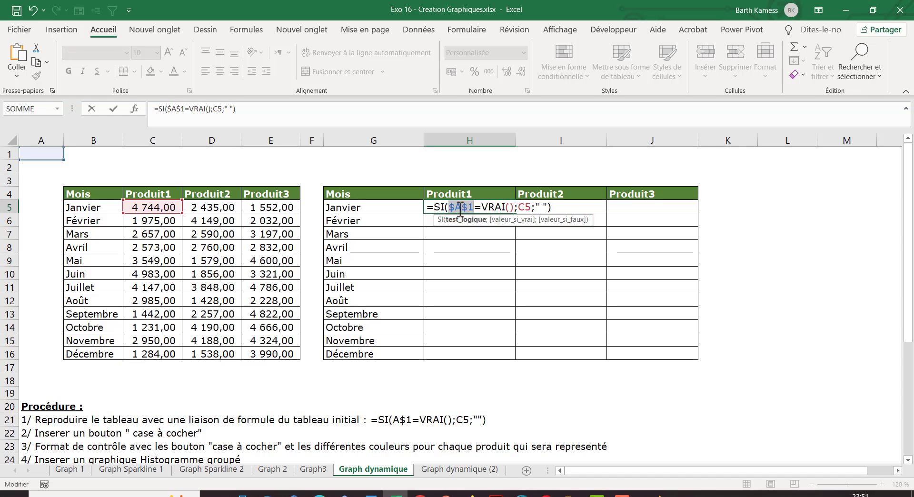
click(455, 211)
key(BackSpace)
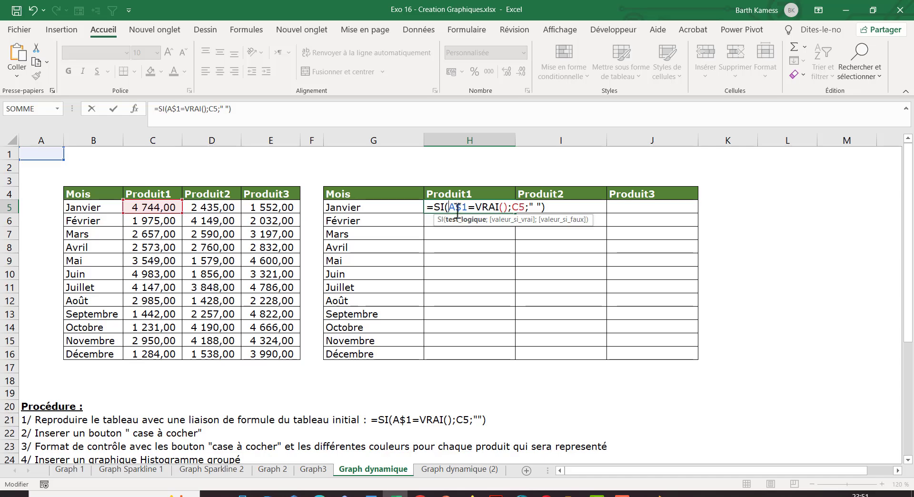
key(ctrl+Return)
Step: Fill the Produit1 formula from H5 down to H16 and check the references in H9
drag(518, 215, 489, 352)
click(476, 260)
double_click(476, 260)
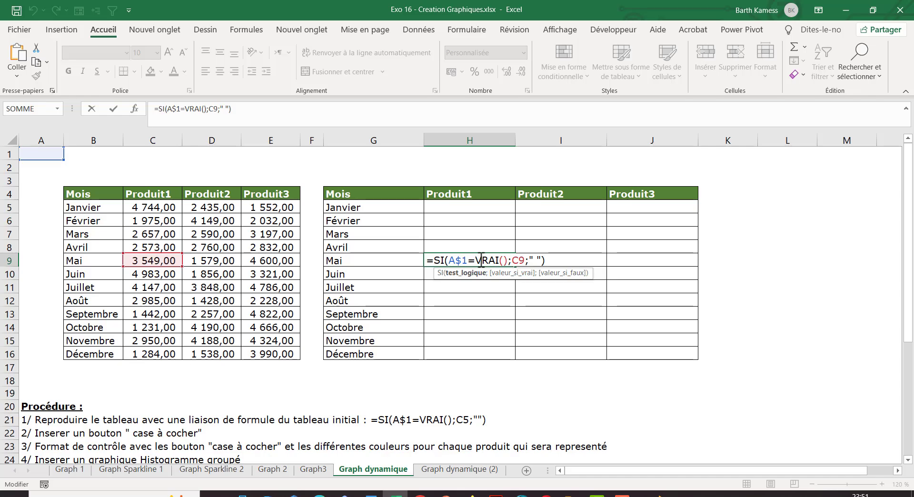
key(Return)
Step: Copy the Produit1 formula from H5 into I5 and inspect its shifted references
click(496, 208)
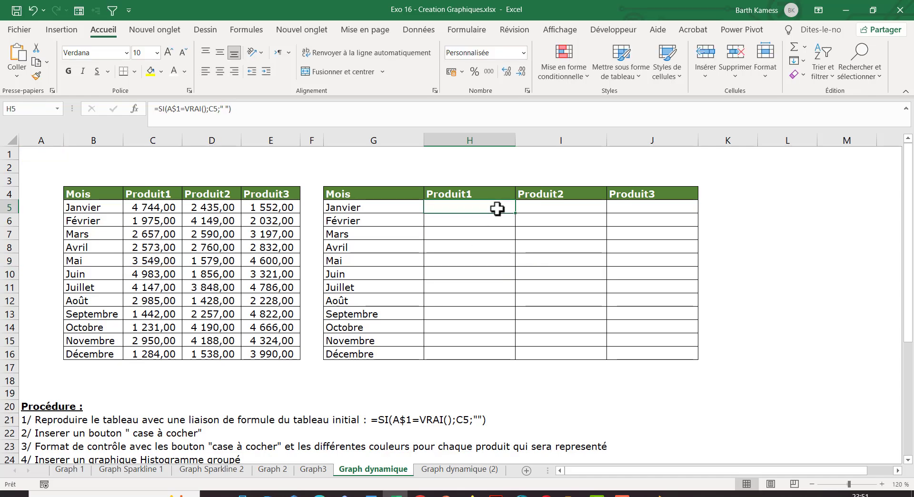
key(ctrl+c)
click(534, 202)
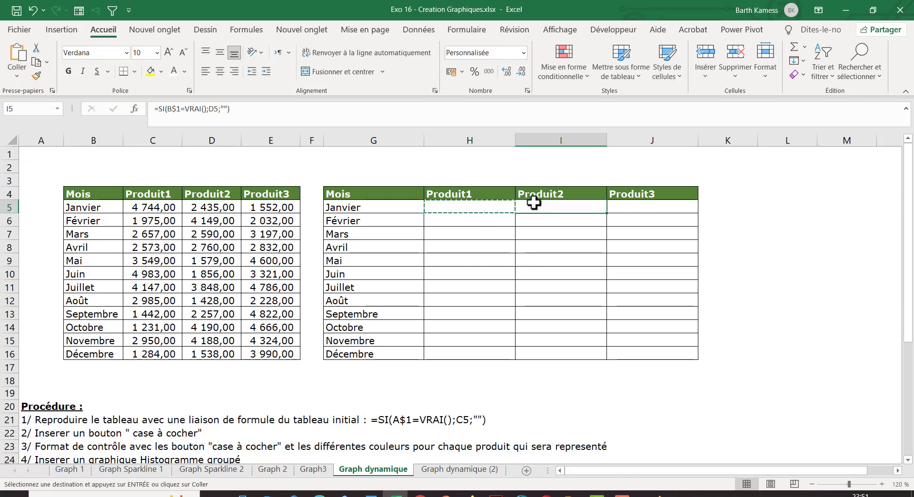
double_click(533, 206)
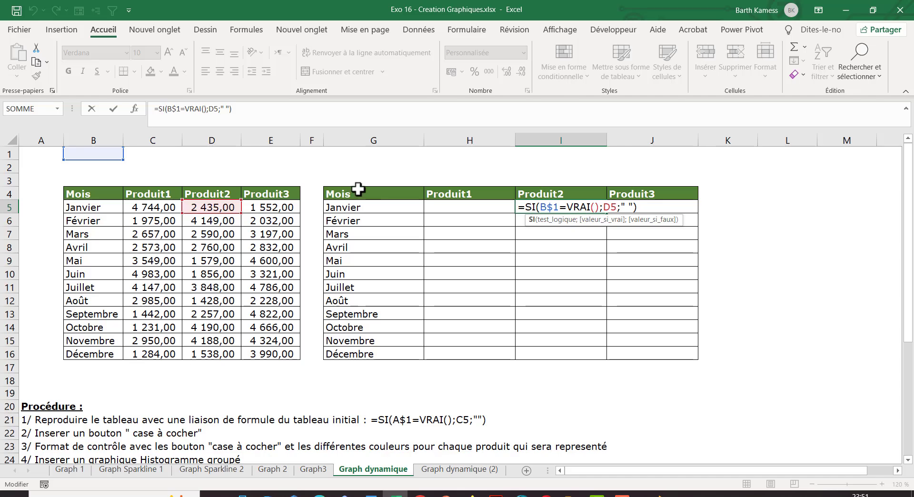
key(Return)
Step: Enter =SI(B1=VRAI();D5;" ") in I5 for Produit2 and fill it down to I16
click(546, 209)
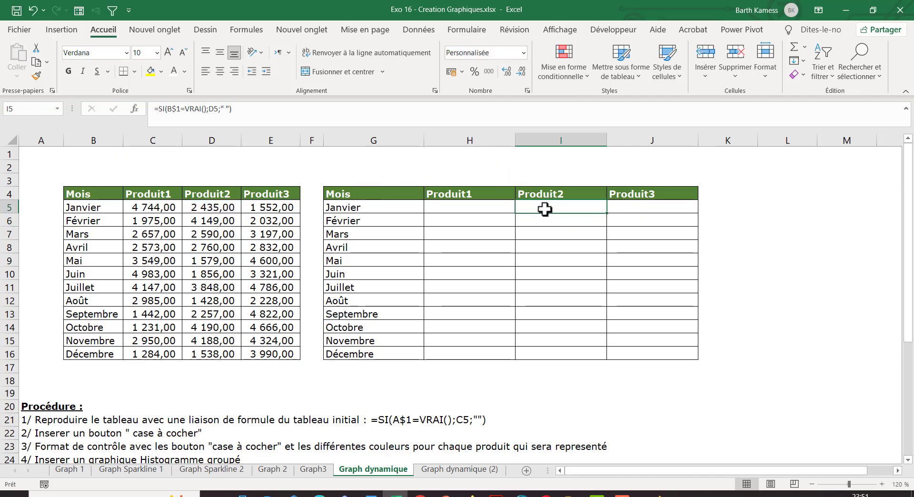
text(=SI()
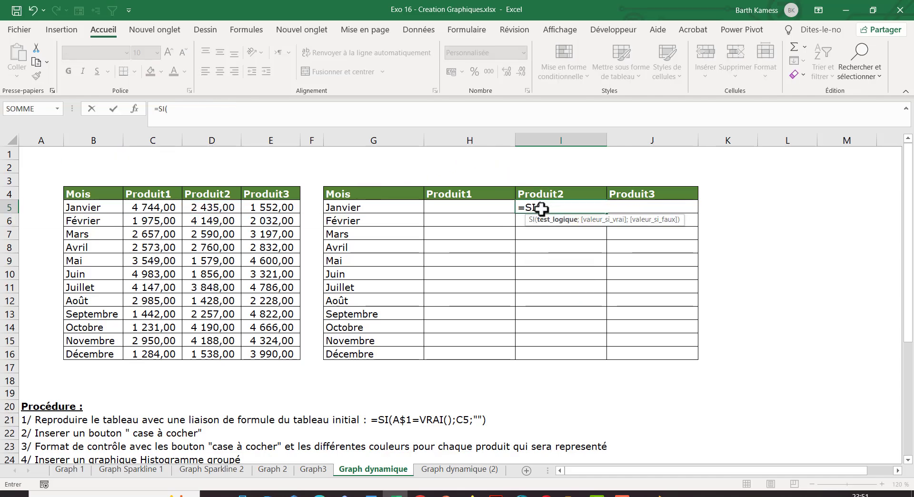
click(97, 153)
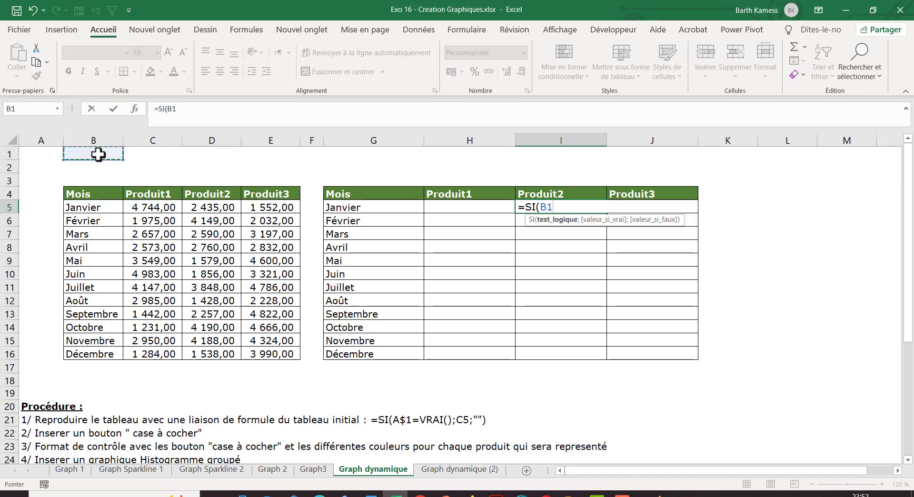
text(=)
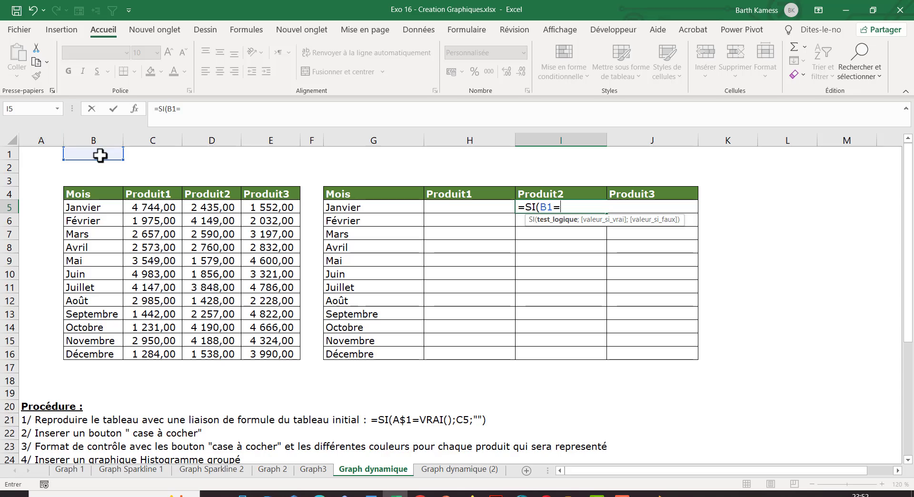
text(VRAI)
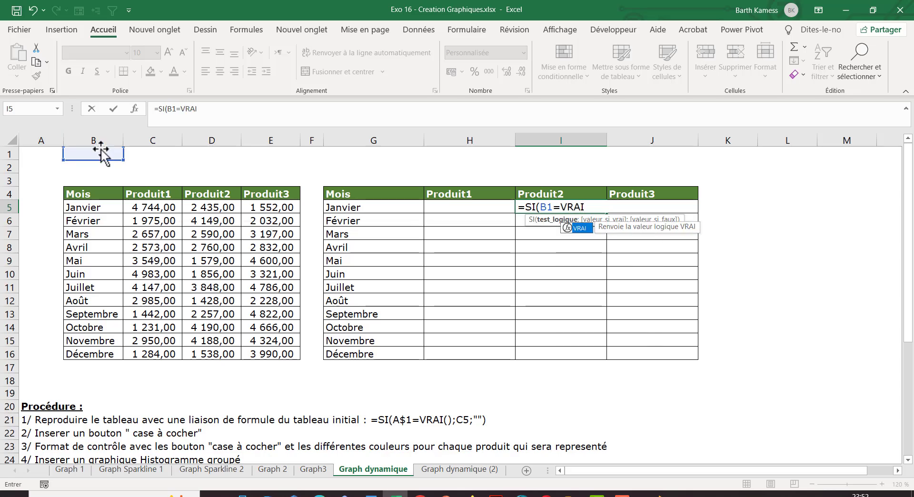
text(()
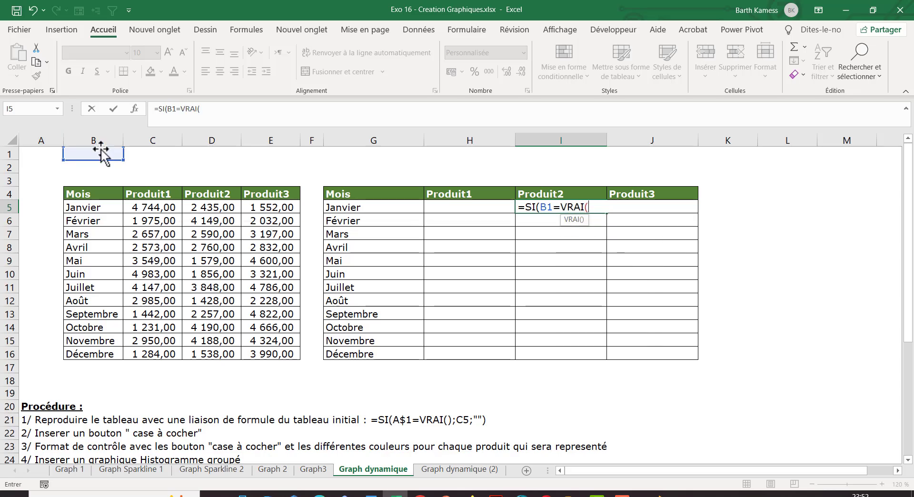
text();)
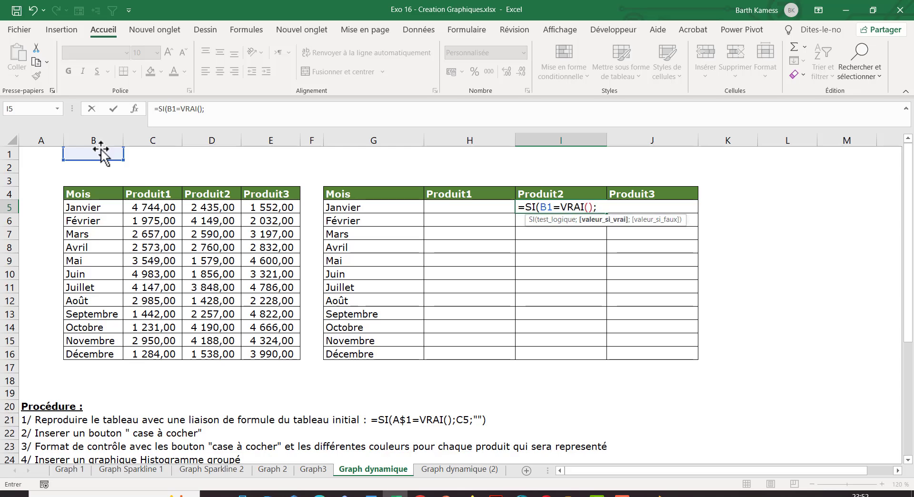
click(213, 204)
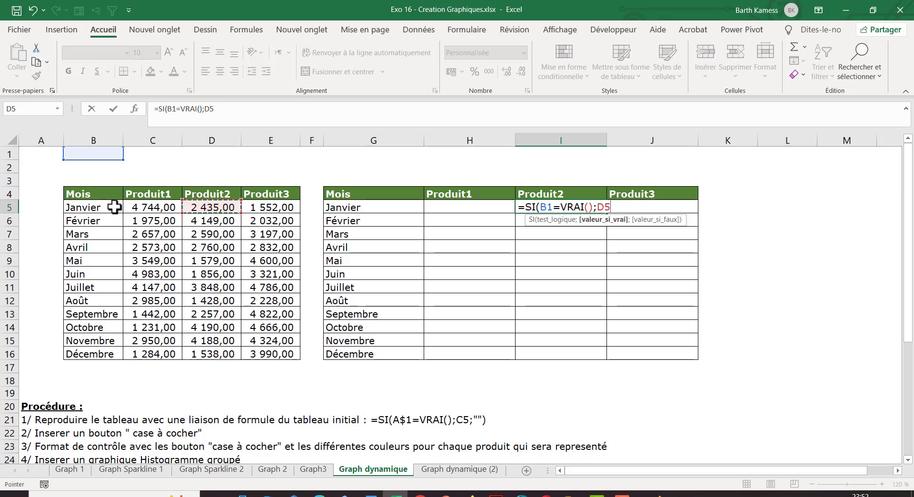
text(;" ")
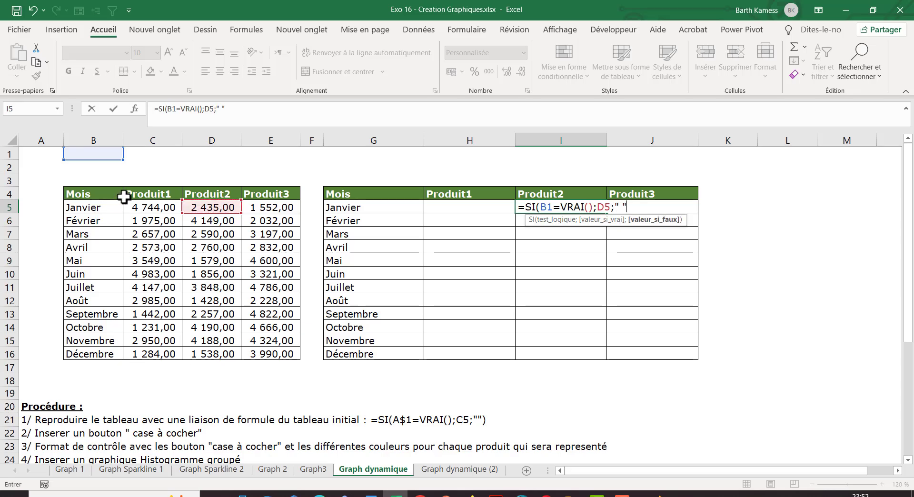
text())
key(Return)
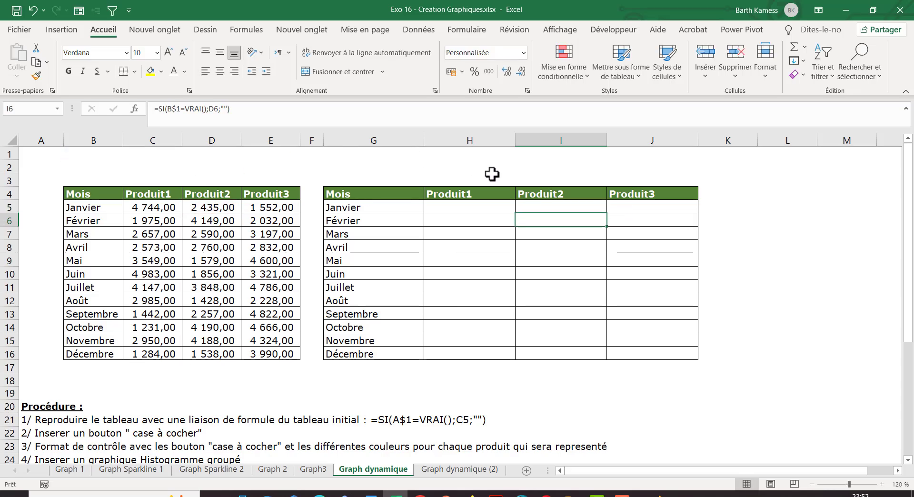
click(553, 207)
drag(606, 213, 599, 356)
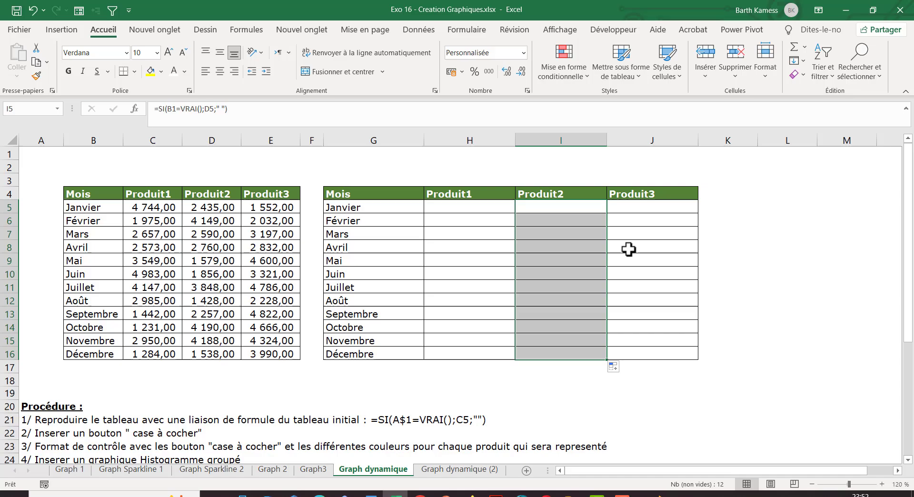
Step: Enter the Produit3 formula =SI(C1=VRAI();E5;" ") in J5
click(642, 206)
text(=s)
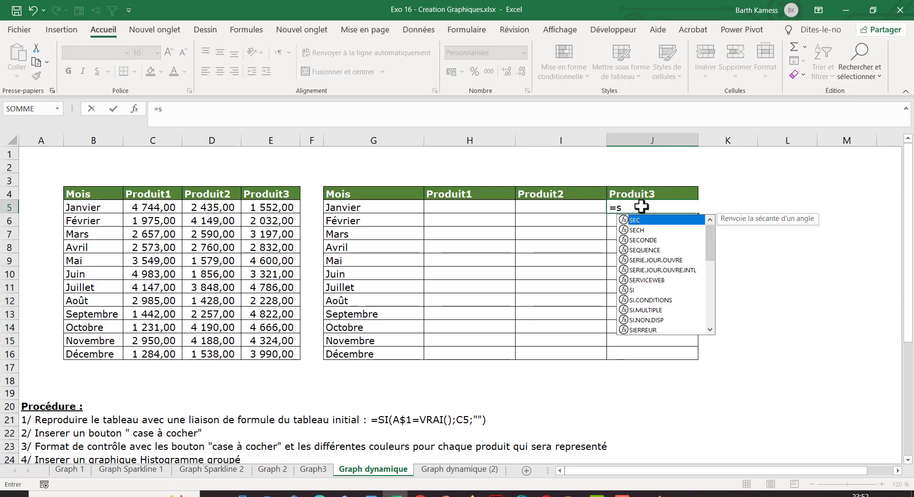
text(i)
key(Tab)
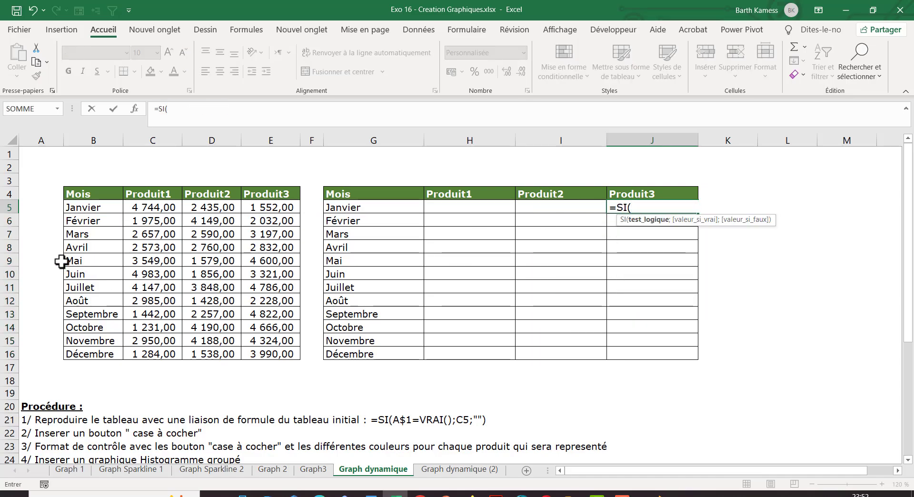
click(146, 156)
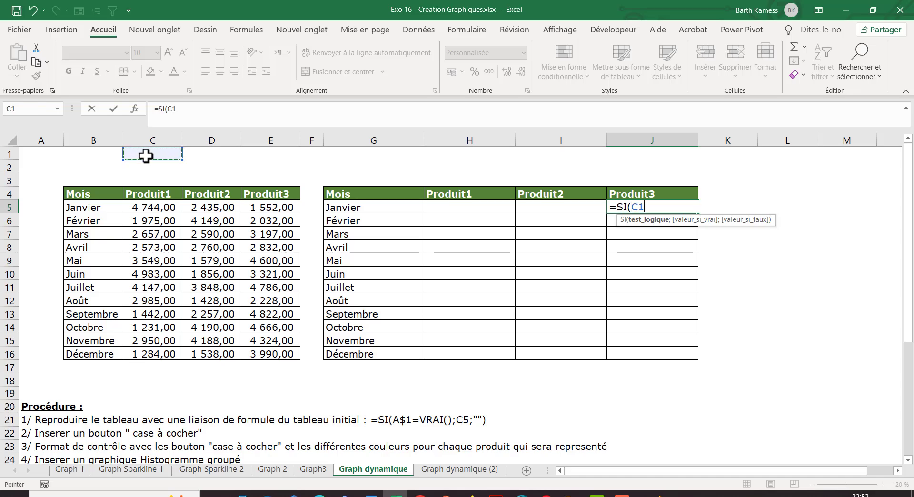
text(=VRAI)
key(Tab)
text(()
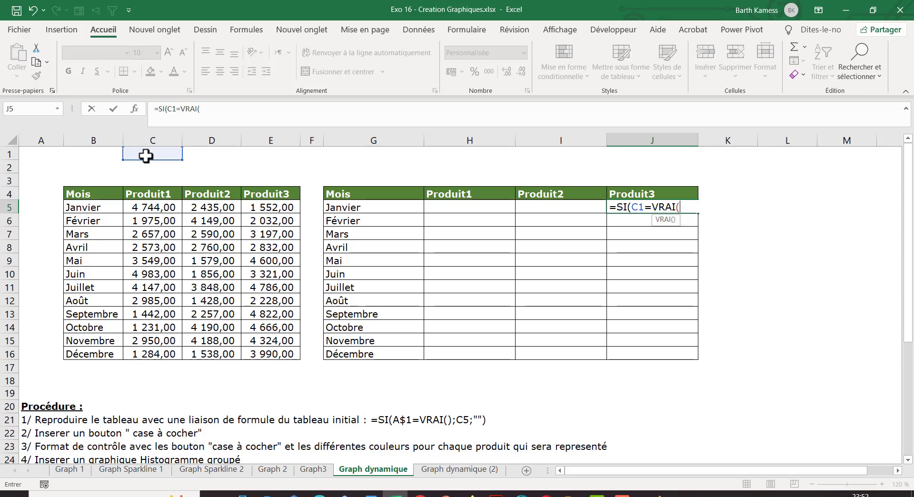
text();)
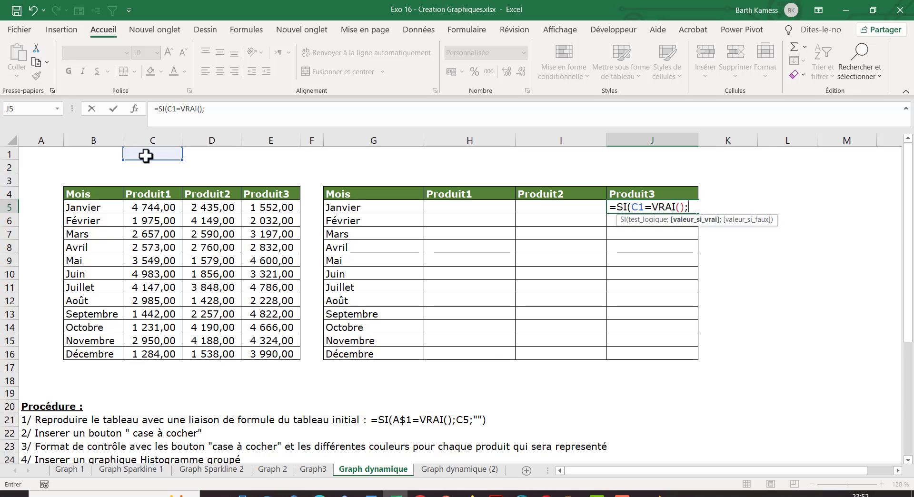
click(280, 208)
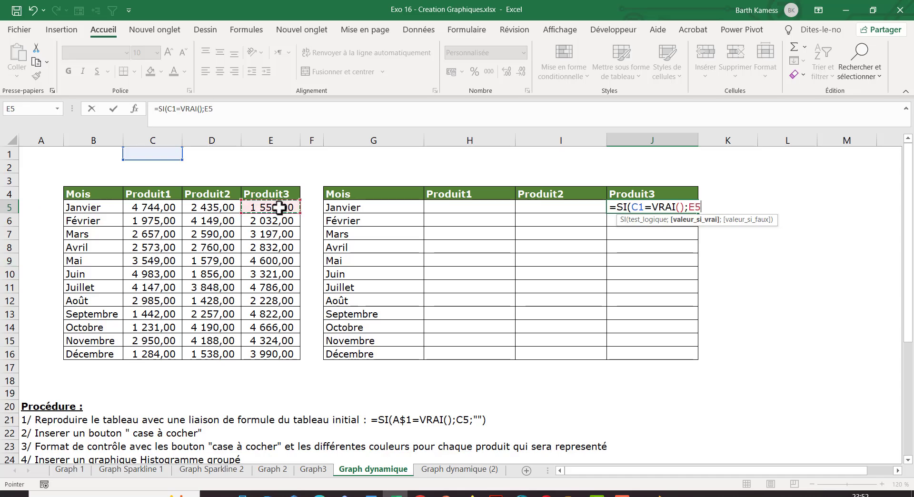
text(;)
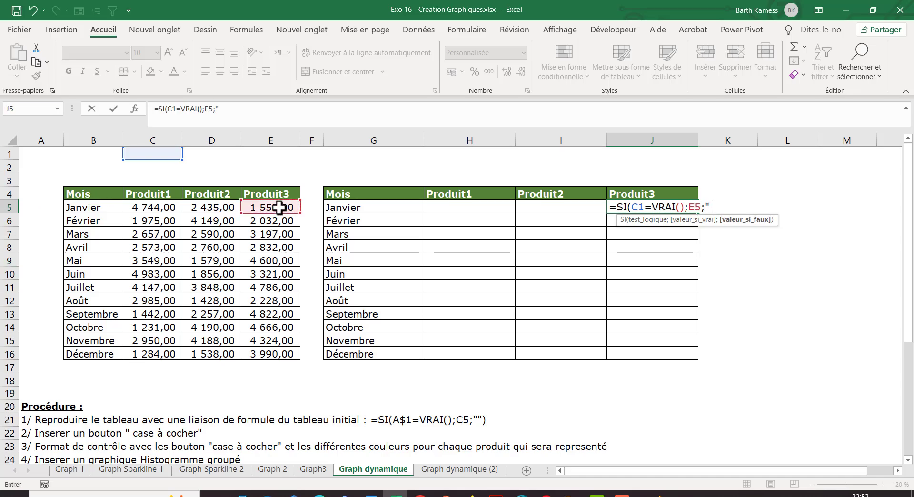
text(" "))
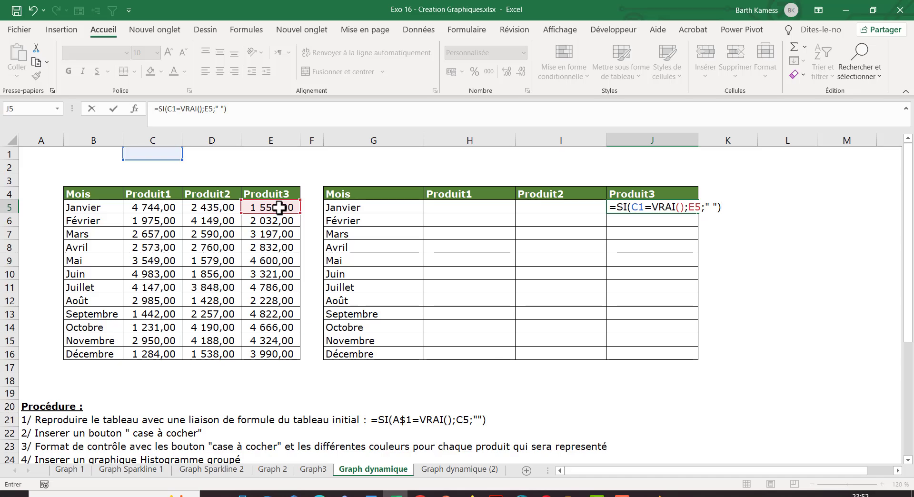
double_click(716, 207)
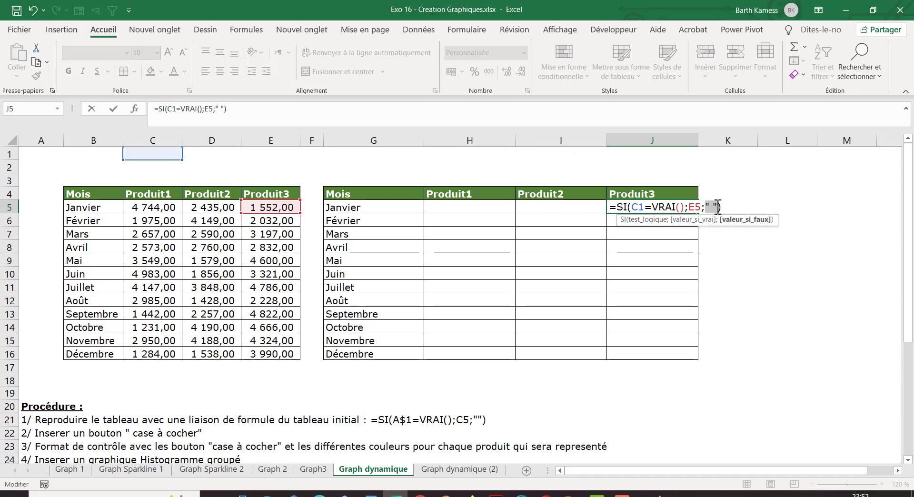
key(End)
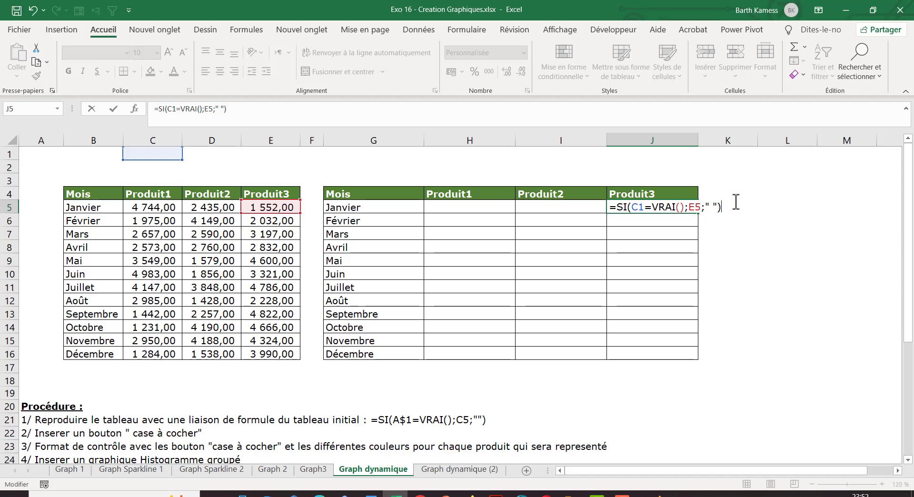
key(Return)
Step: Make the C1 reference in J5 absolute as $C$1 and fill the Produit3 formula down to J16
click(652, 208)
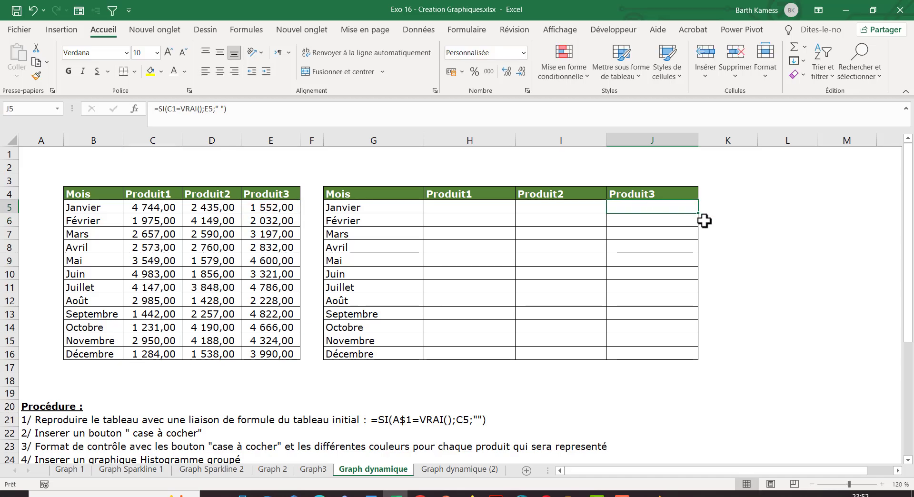
double_click(680, 208)
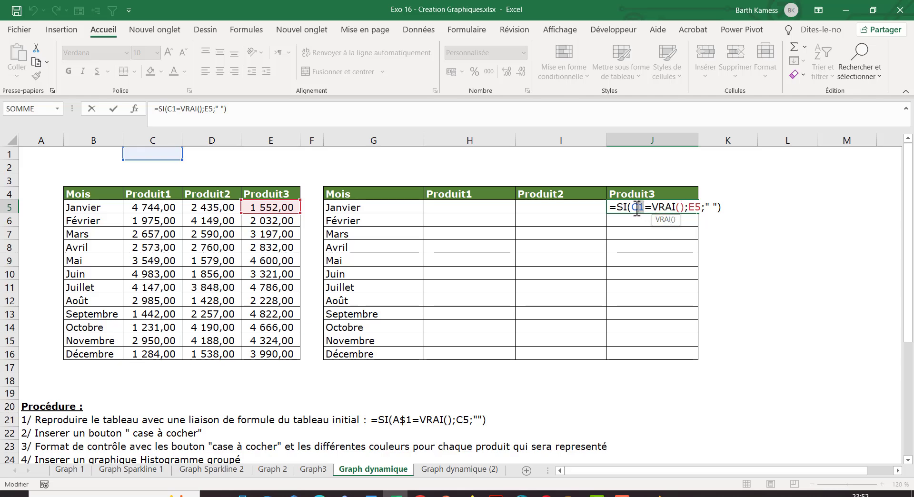
key(F4)
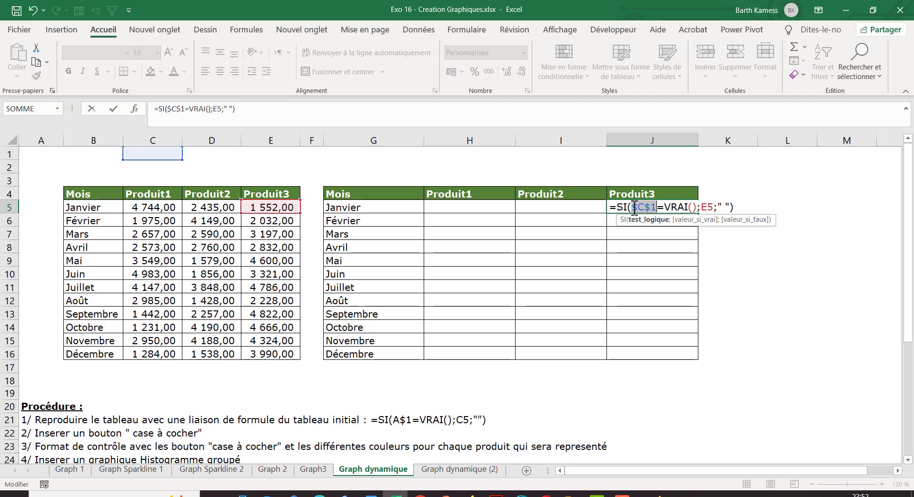
key(ctrl+Return)
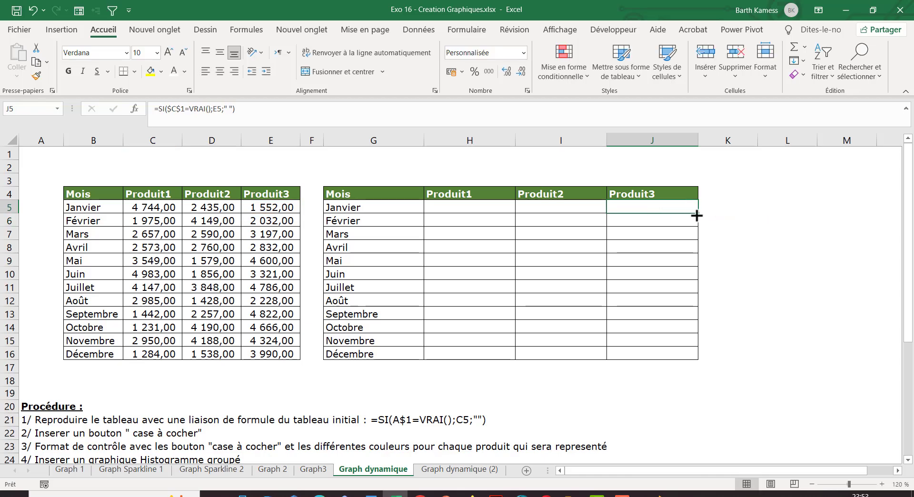
drag(697, 213, 670, 362)
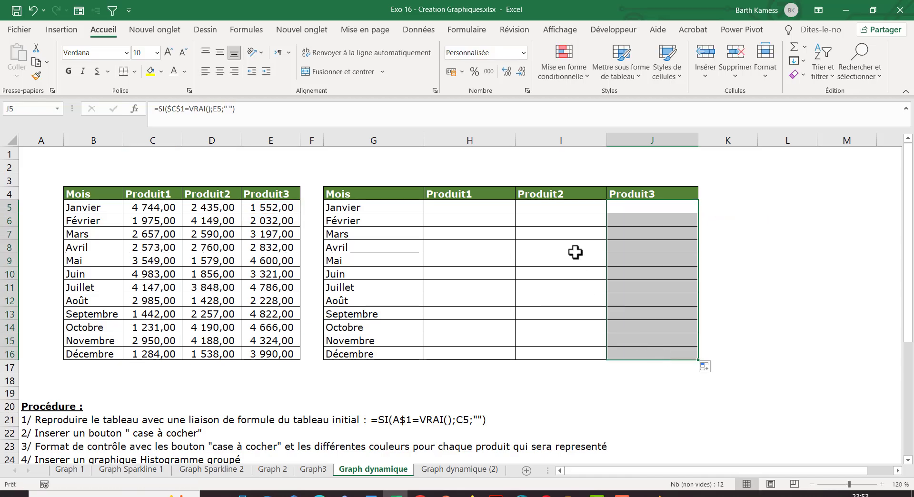
Step: Make the B1 reference absolute in I5's Produit2 formula, giving =SI($B$1=VRAI();D5;" ")
double_click(575, 221)
key(Escape)
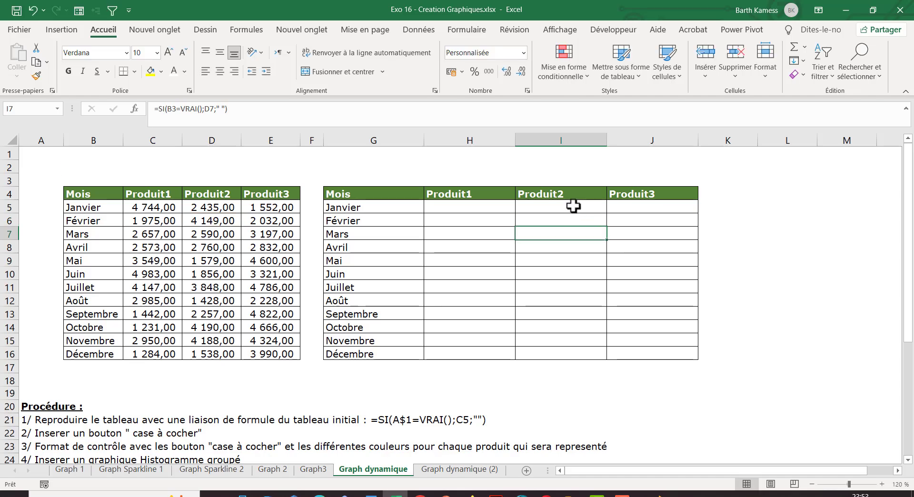
double_click(576, 206)
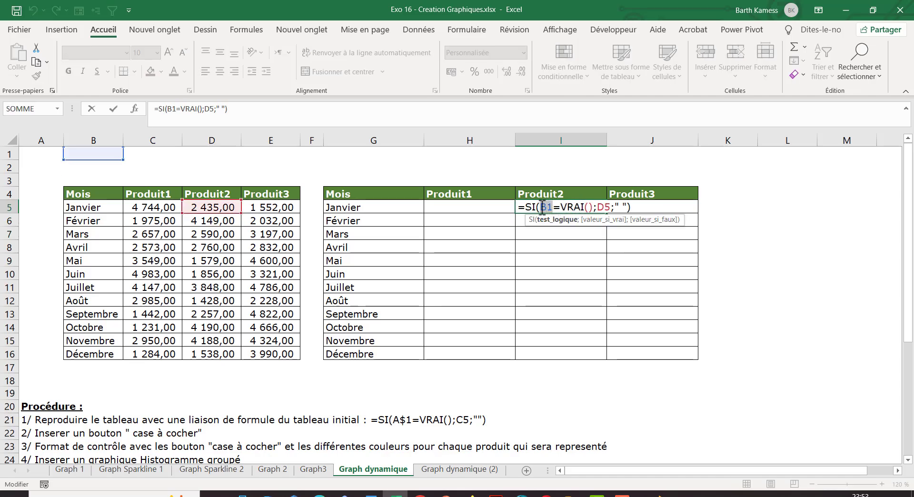
key(F4)
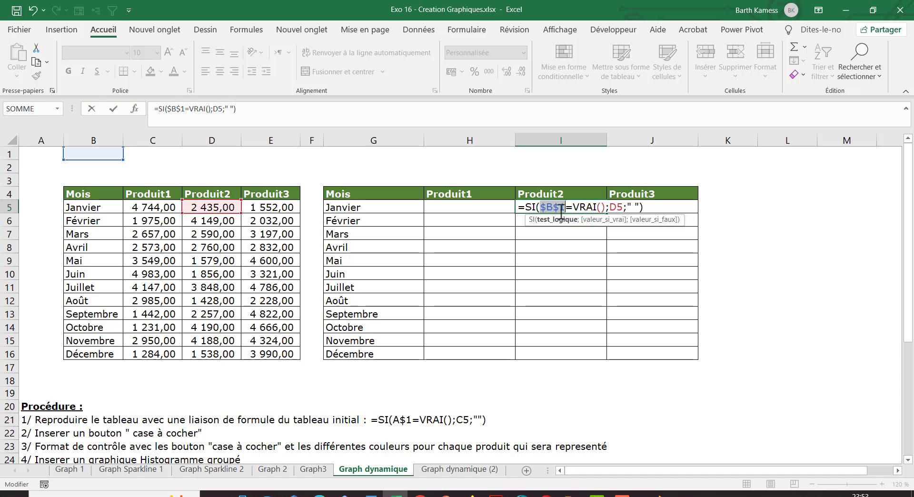
key(ctrl+Return)
Step: Fill the corrected Produit2 formula from I5 down to I16 and check the Produit1 formula references in H5 and H6
drag(607, 213, 592, 358)
click(484, 210)
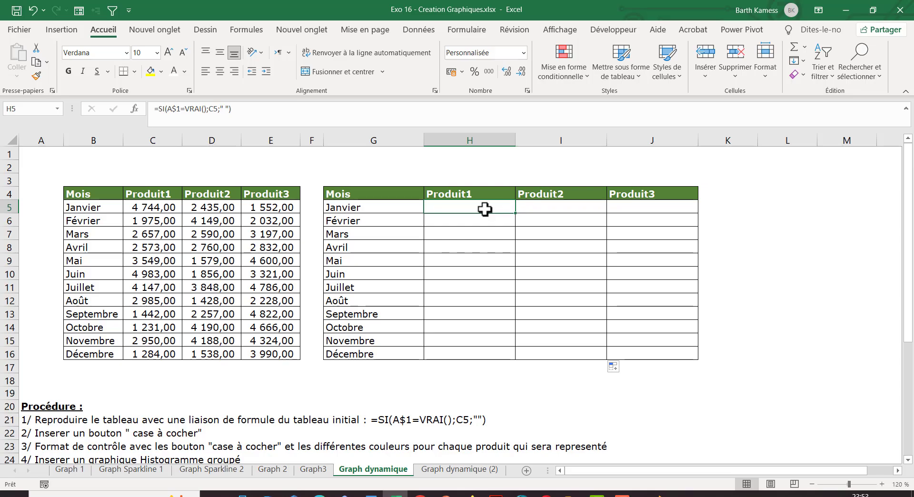
double_click(496, 220)
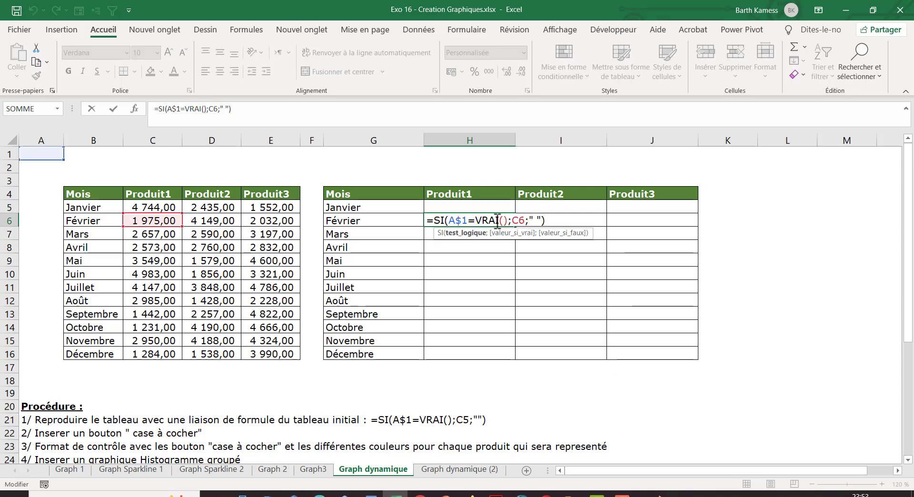
key(Escape)
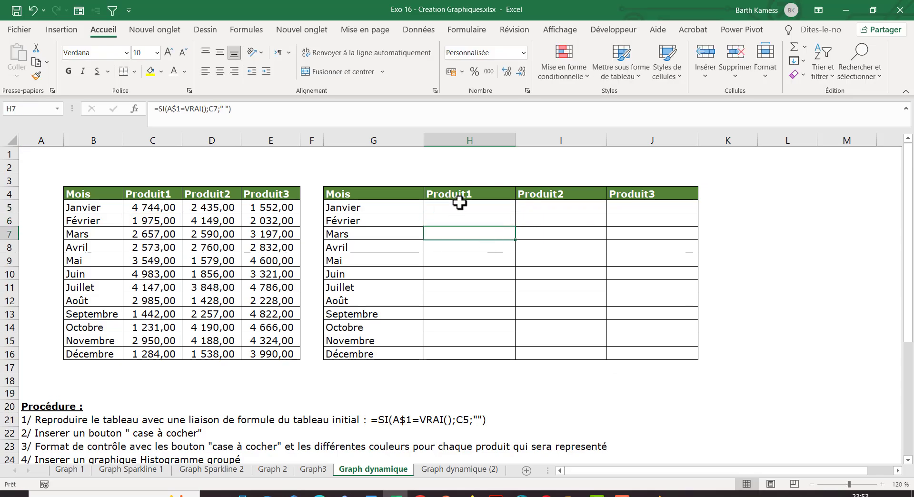
drag(464, 205, 650, 353)
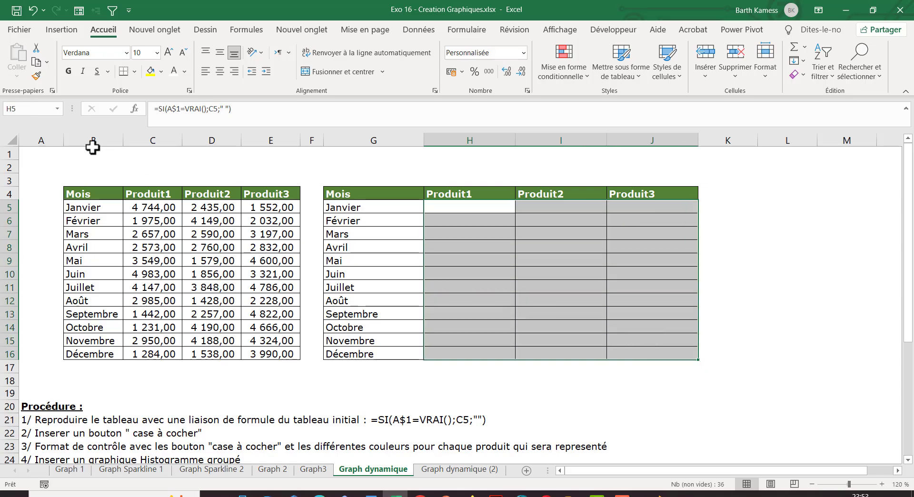
Step: Enter VRAI in the control cells A1, B1 and C1 to test the product formulas
click(45, 154)
text(VRAI)
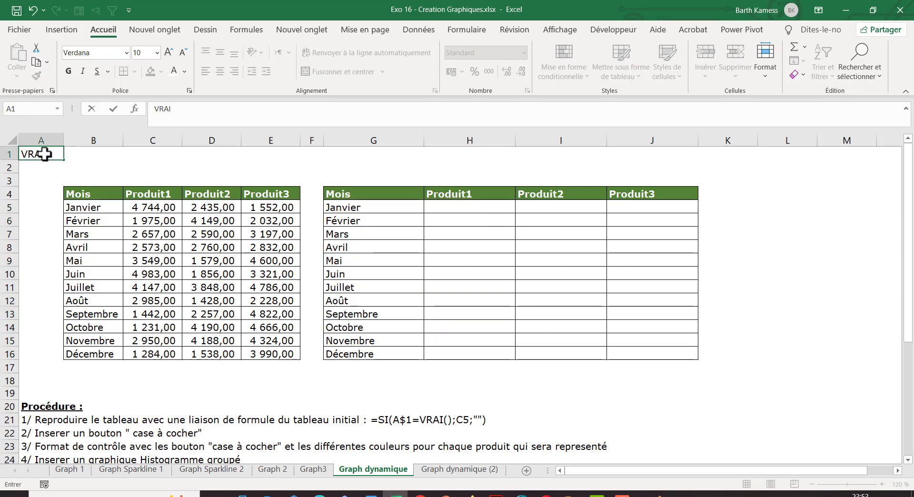
key(Tab)
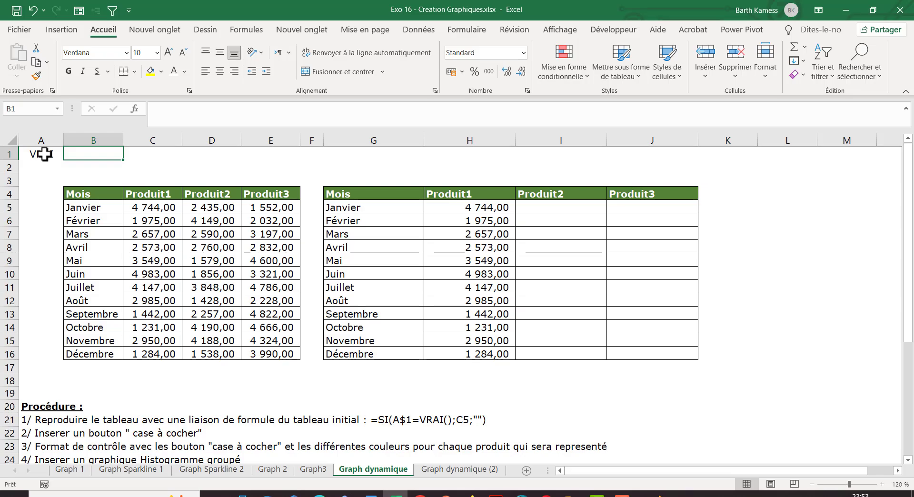
text(VRAI)
key(Tab)
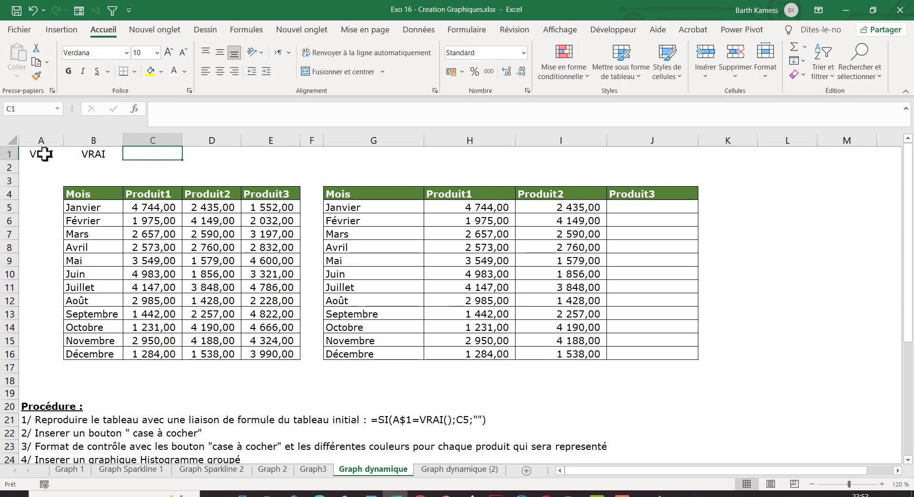
text(VRAI)
key(Return)
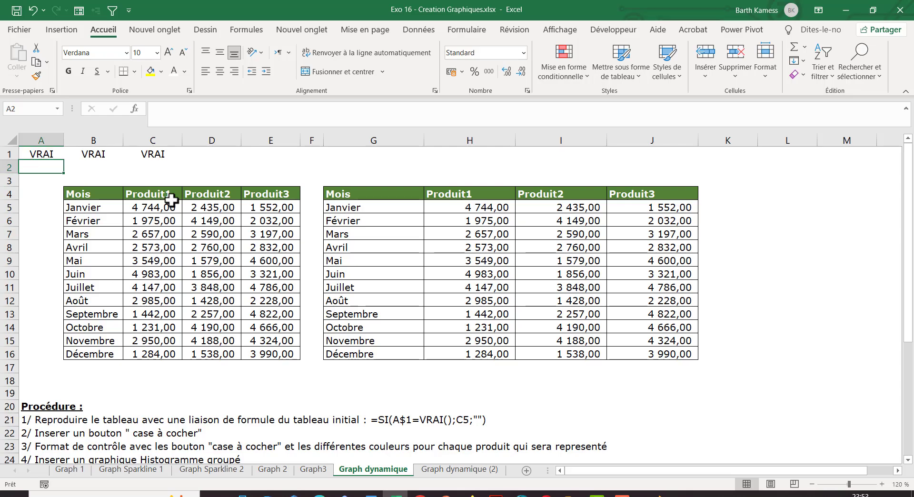
Step: Set the Février value of Produit1 in C6 to 2000 and check the linked table
click(154, 219)
text(2000)
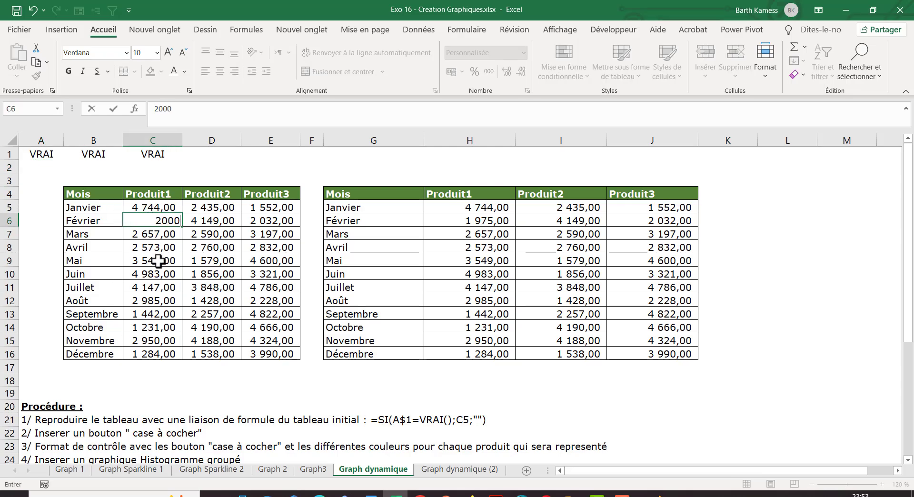
key(Return)
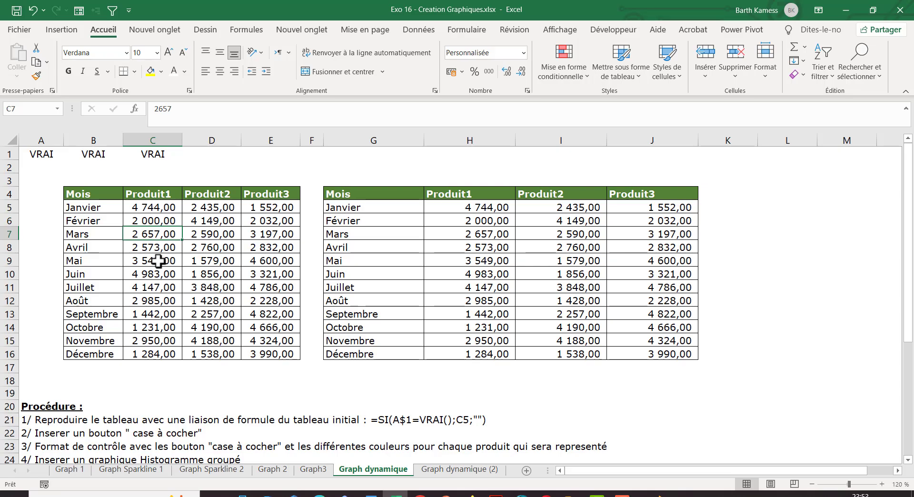
click(506, 250)
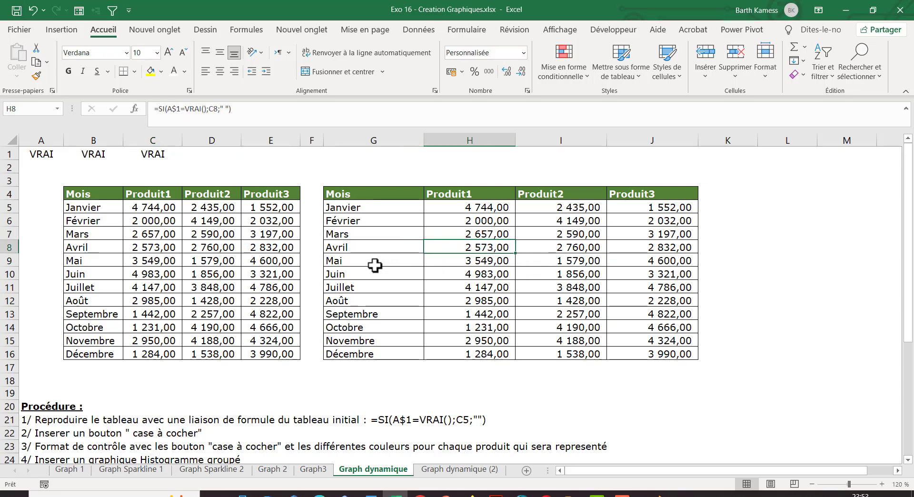
Step: Read the checkbox instruction in A22 of the procedure and bring up the developer tools for form controls
scroll(185, 405, down, 2)
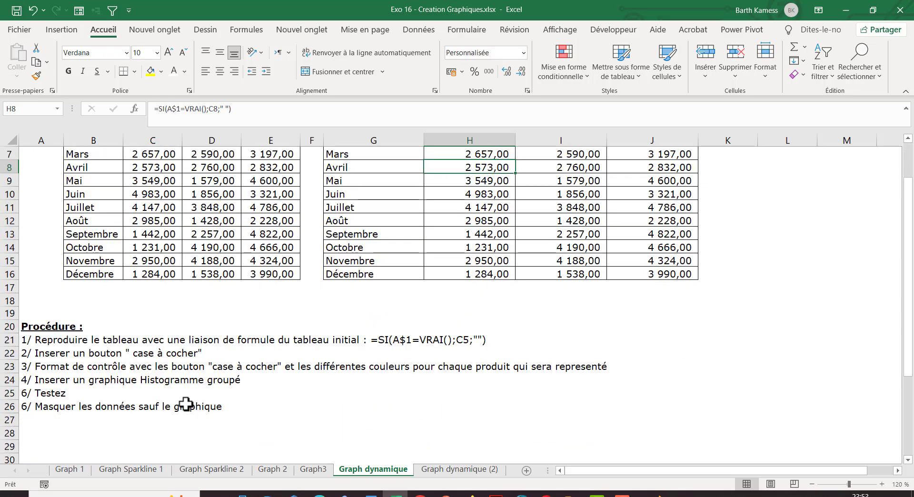
click(57, 352)
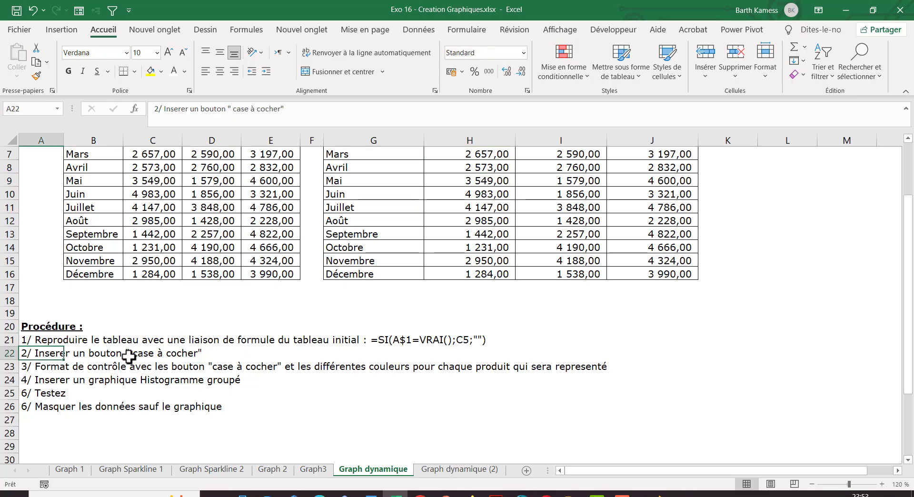
scroll(133, 362, up, 2)
click(376, 221)
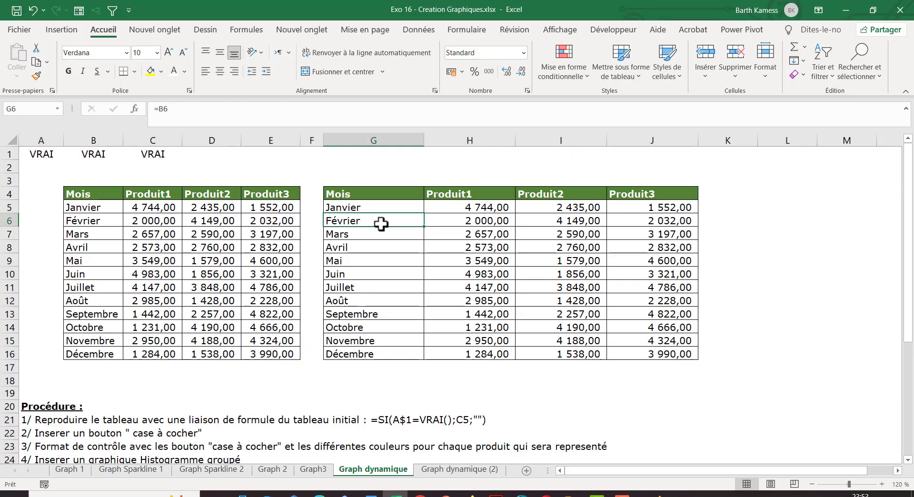
click(613, 31)
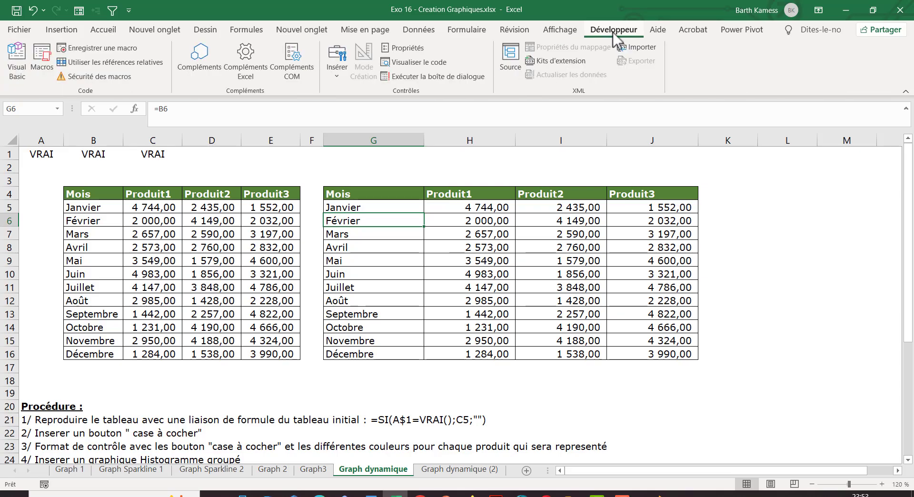
click(32, 30)
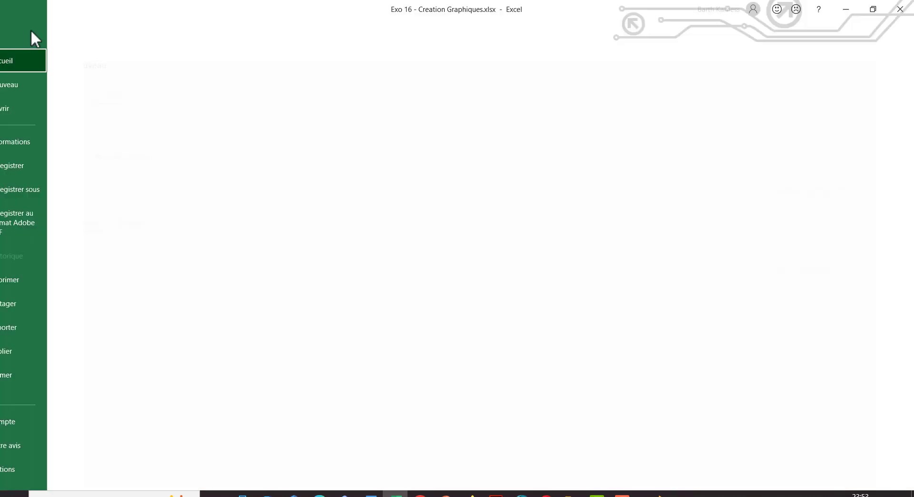
click(40, 462)
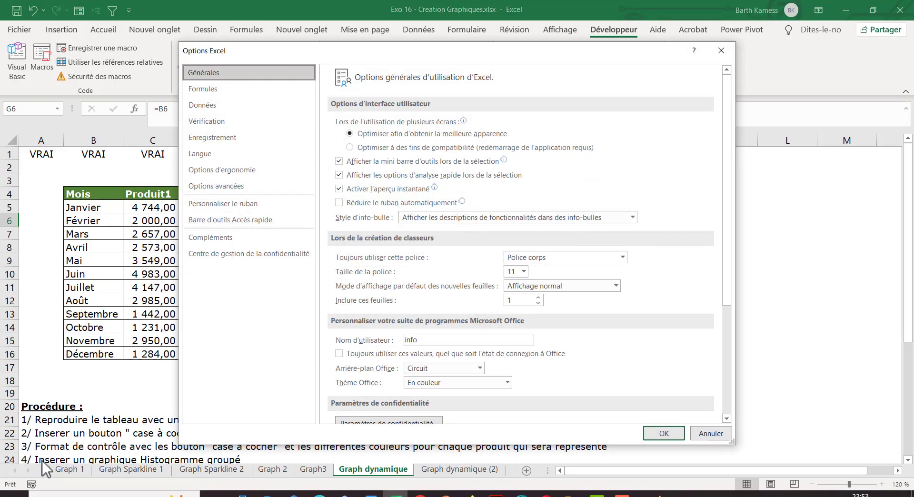
click(204, 241)
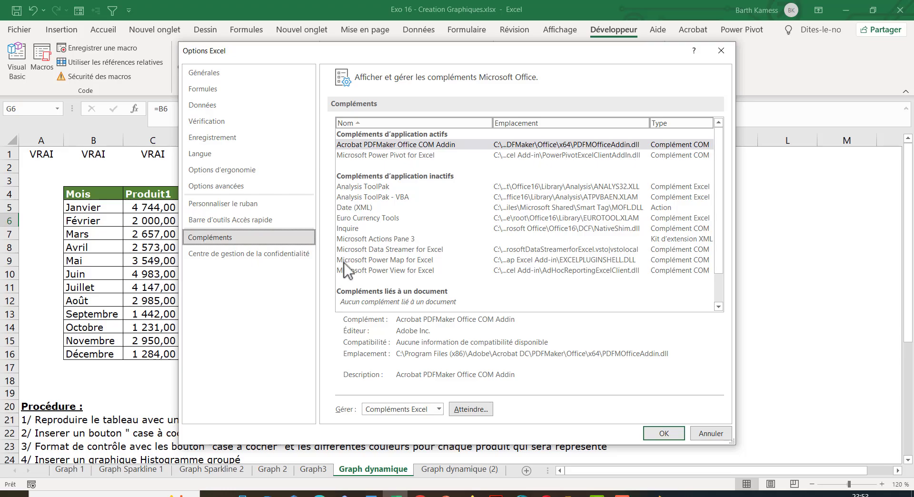
click(470, 411)
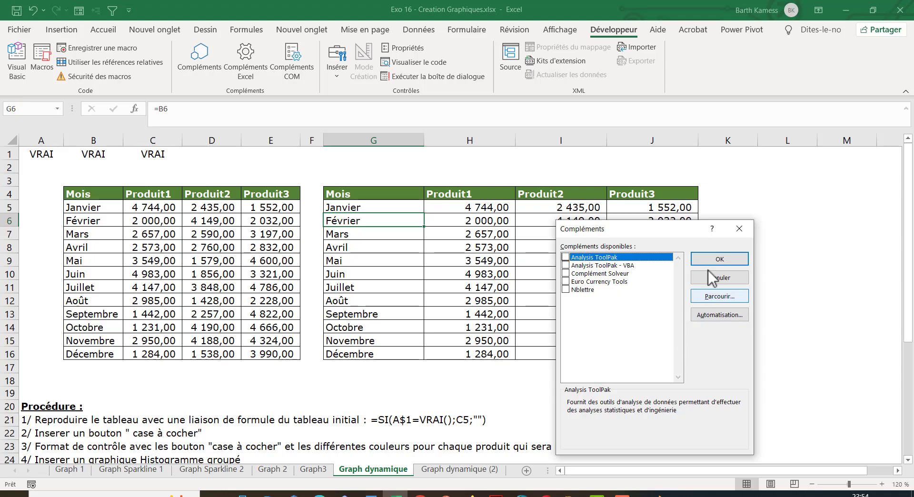
click(739, 229)
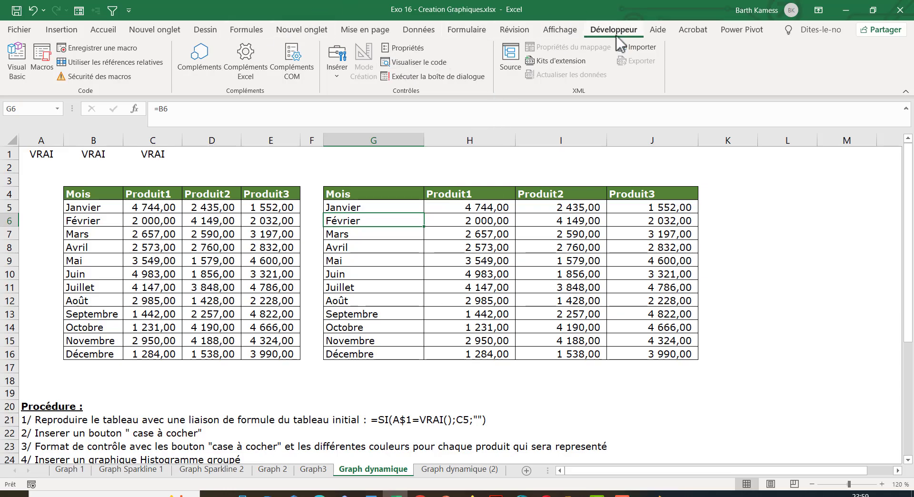
Step: Make sure Développeur is enabled among the main tabs in Excel's ribbon customization options and apply the settings
click(14, 31)
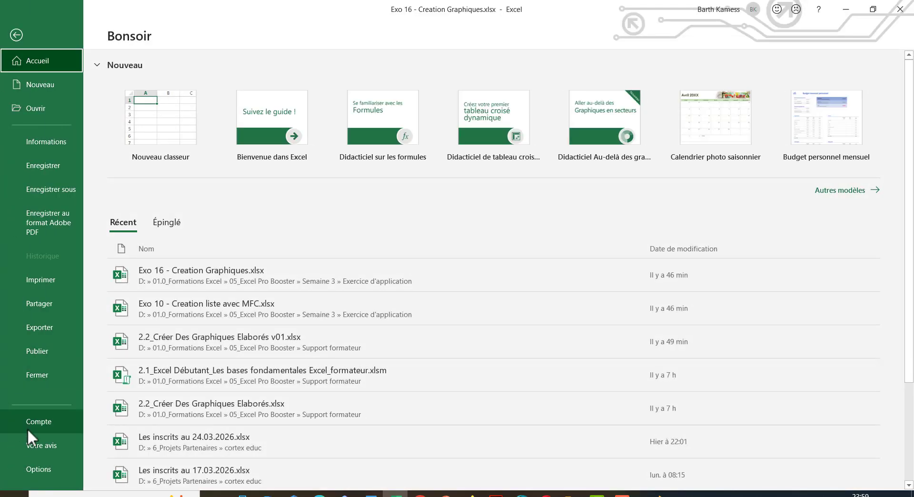
click(19, 467)
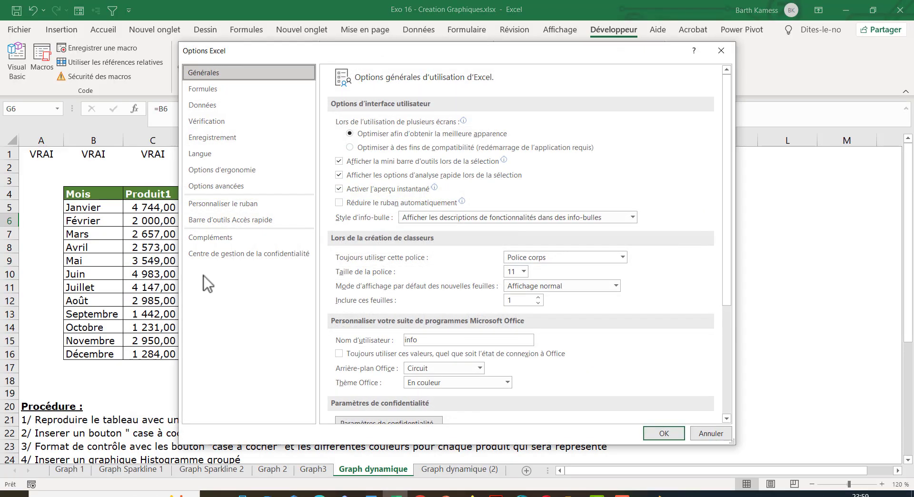
click(221, 204)
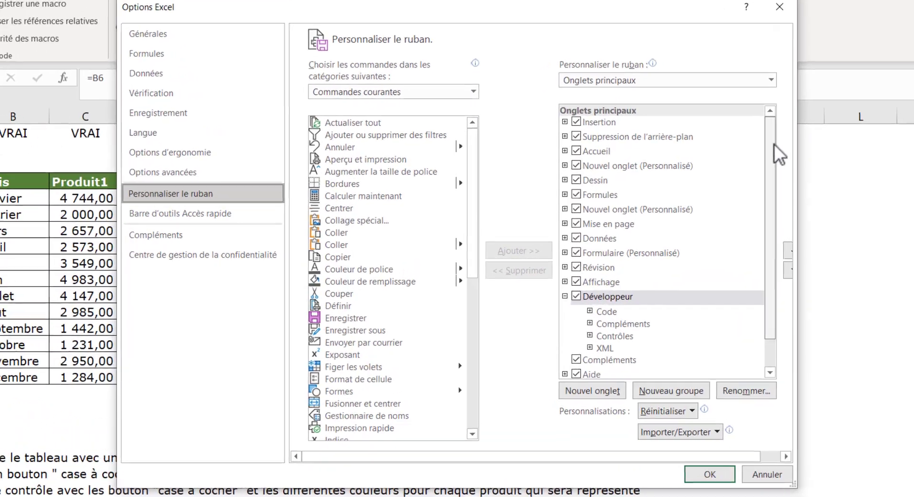
scroll(692, 233, down, 2)
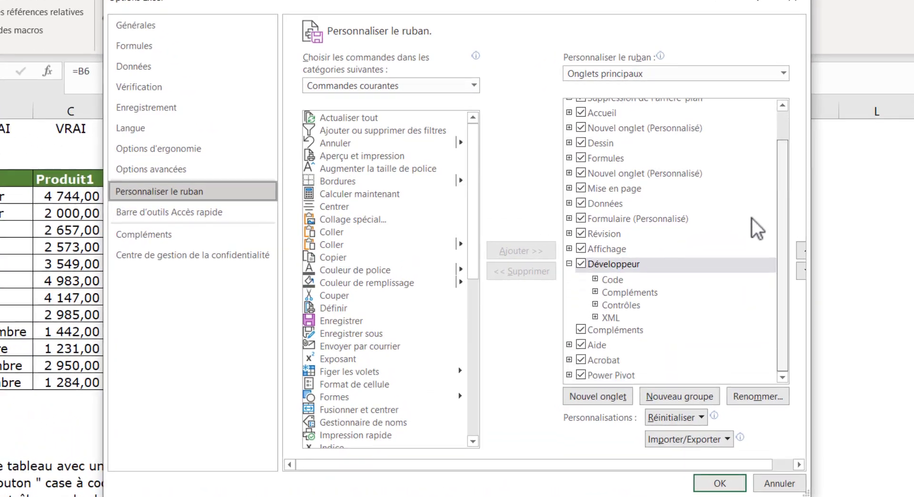
click(580, 266)
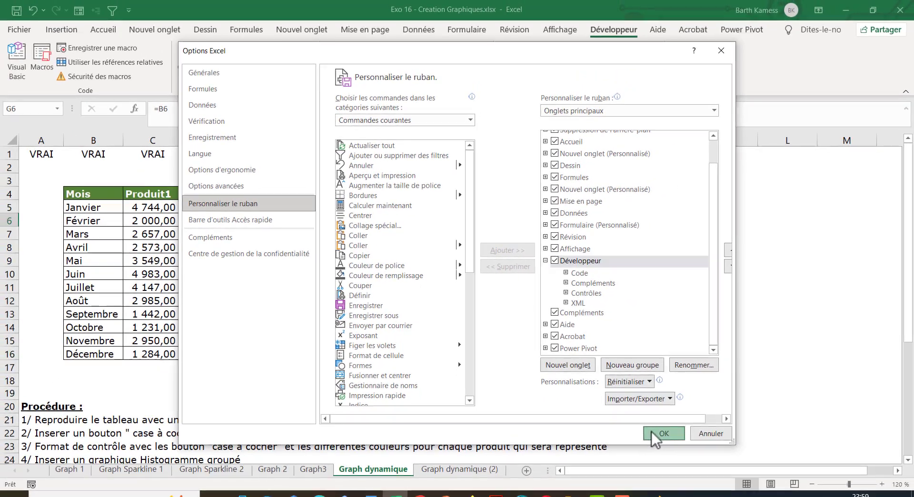
click(719, 483)
click(447, 323)
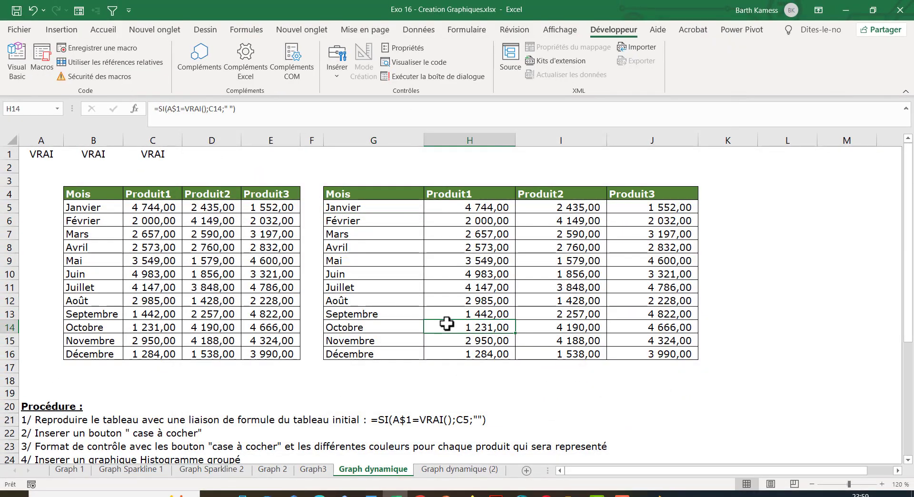
click(408, 180)
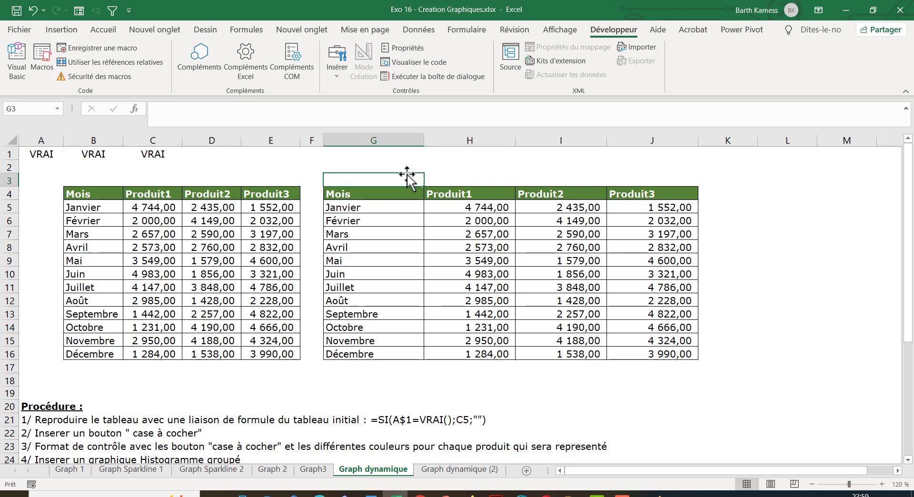
Step: Make the words "case à cocher" bold in the procedure's third instruction in A23
scroll(191, 459, down, 2)
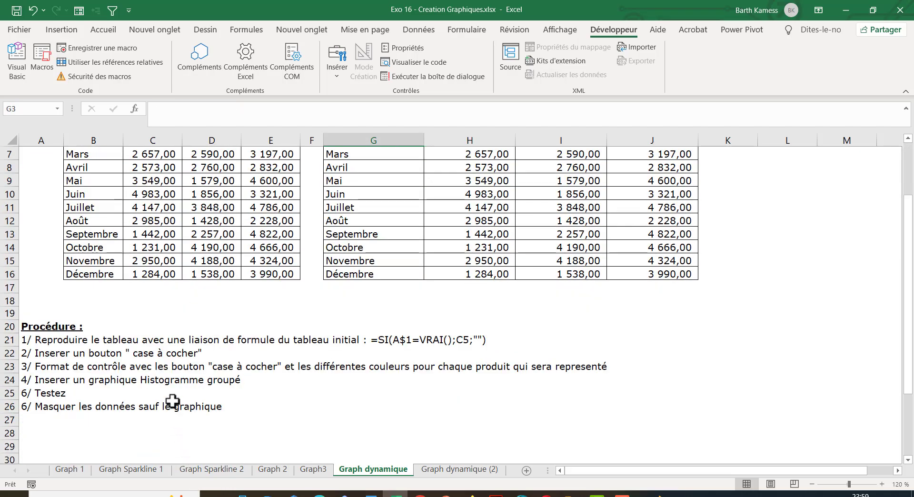
click(45, 366)
drag(294, 109, 341, 108)
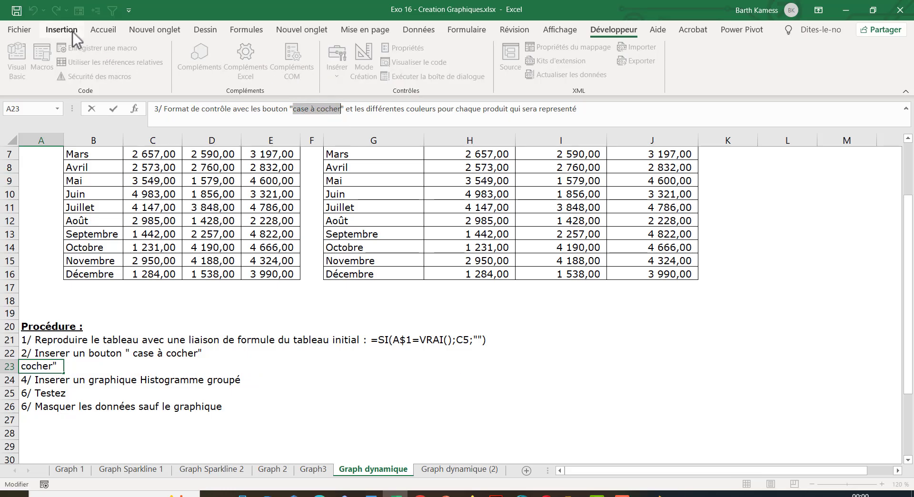
click(99, 30)
click(69, 71)
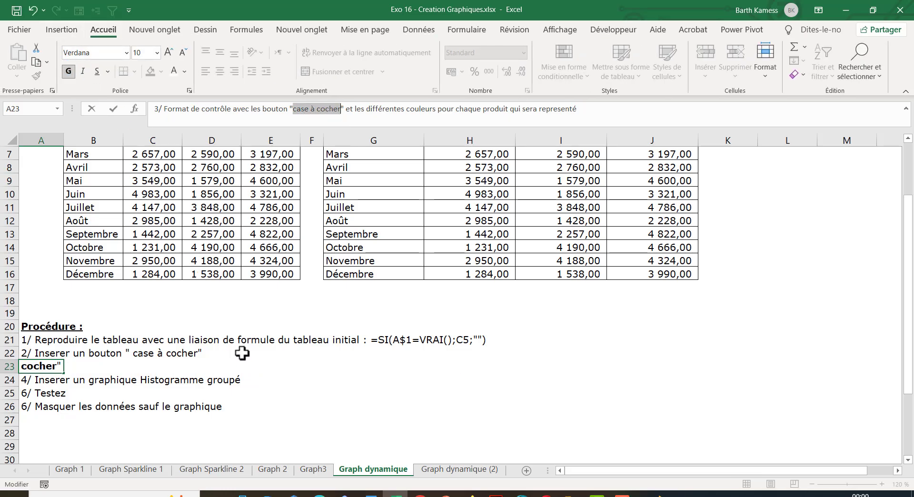
click(244, 353)
Step: Test the Produit1 and Produit2 checkboxes off and on in the Graph dynamique (2) example, and return to the Graph dynamique tables
click(436, 470)
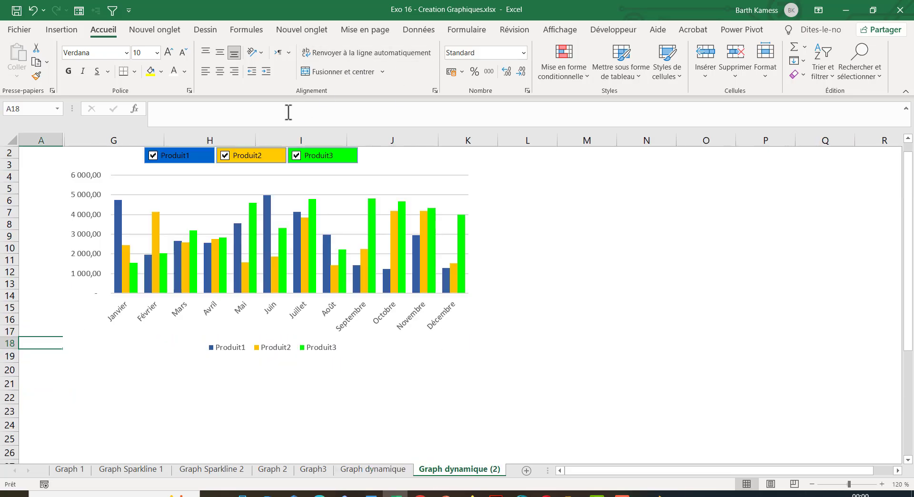
click(167, 162)
click(228, 163)
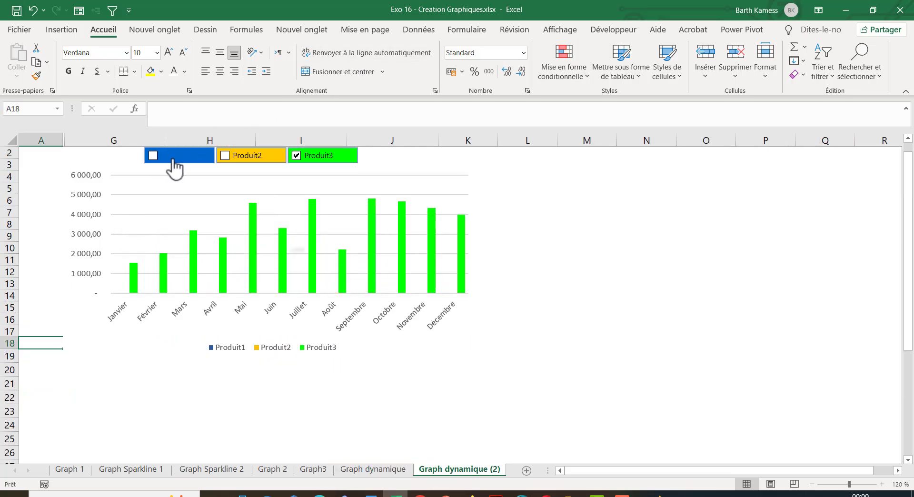
click(173, 164)
click(228, 163)
click(372, 470)
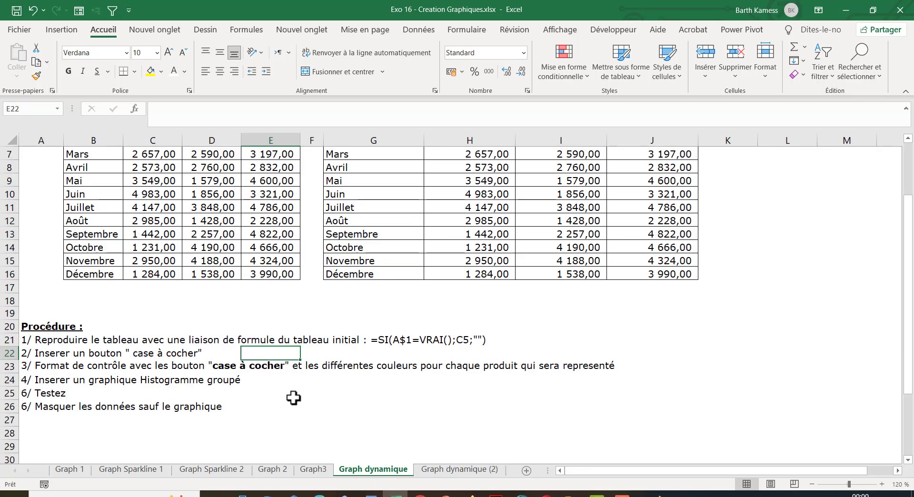
click(296, 392)
scroll(296, 387, up, 2)
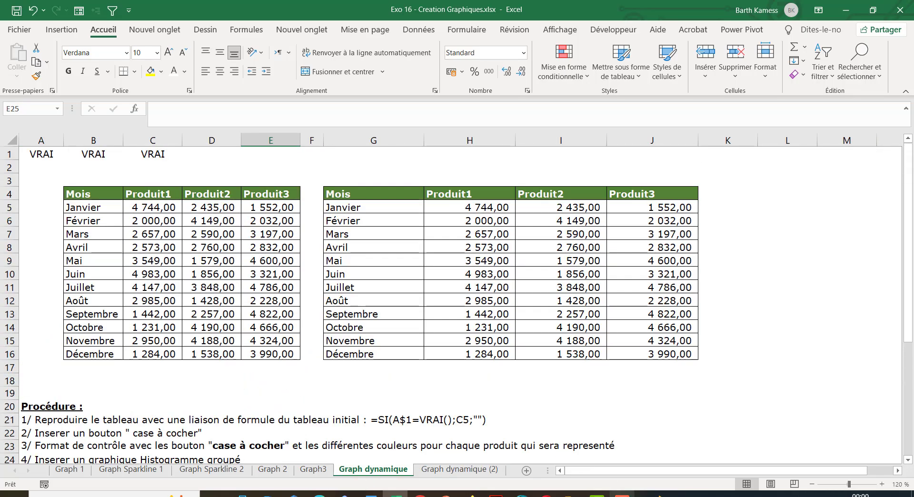